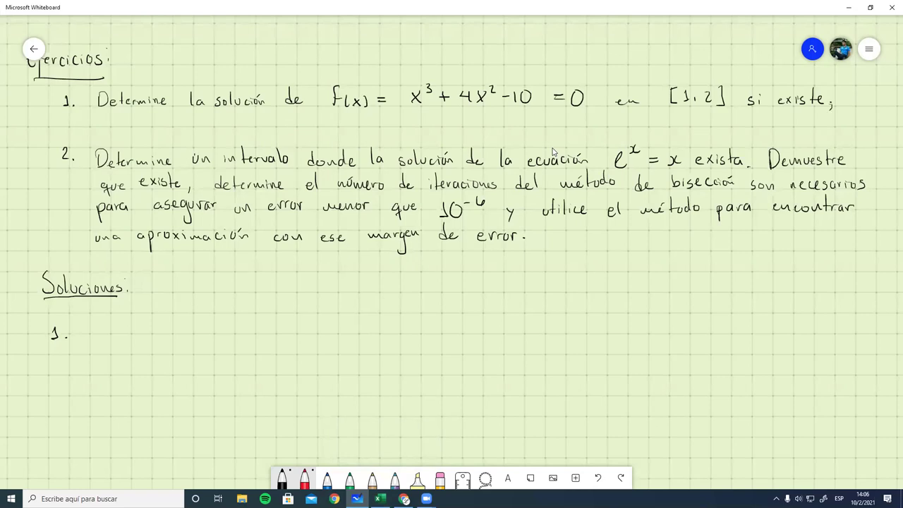
# Step: Handwrite "con una tolerancia de 10^-4." beneath the statement of exercise 1
pyautogui.moveTo(105, 120)
pyautogui.mouseDown()
pyautogui.moveTo(99, 125)
pyautogui.moveTo(206, 126)
pyautogui.mouseUp()
pyautogui.moveTo(208, 123)
pyautogui.mouseDown()
pyautogui.moveTo(311, 125)
pyautogui.moveTo(320, 117)
pyautogui.mouseUp()
pyautogui.moveTo(336, 118); pyautogui.dragTo(339, 118)
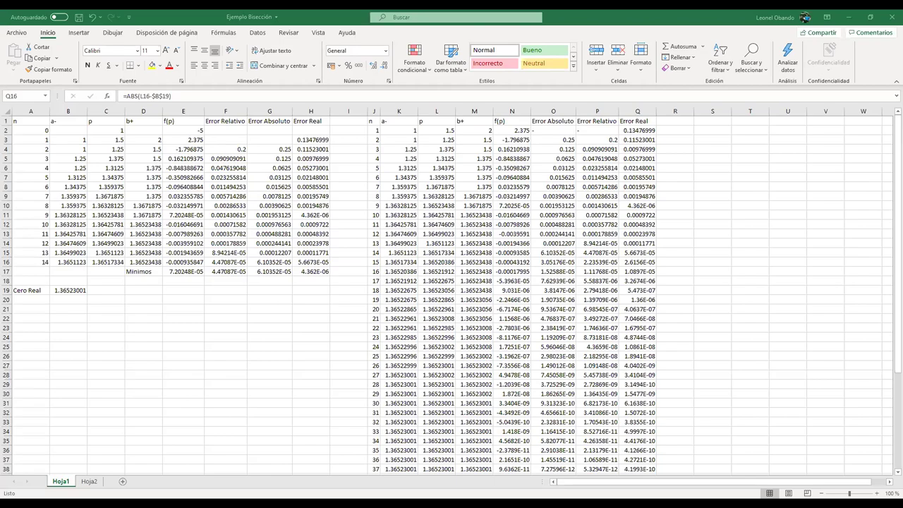
# Step: Switch to Octave and define x=-2:0.1:2; and y=exp(x)-x; in the command window
pyautogui.hotkey('alt', 'Tab')
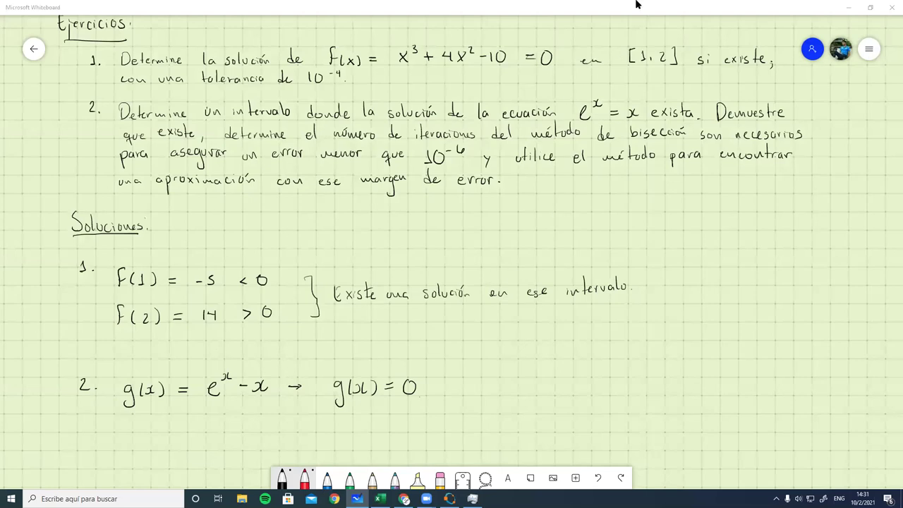
pyautogui.scroll(-1, 470, 307)
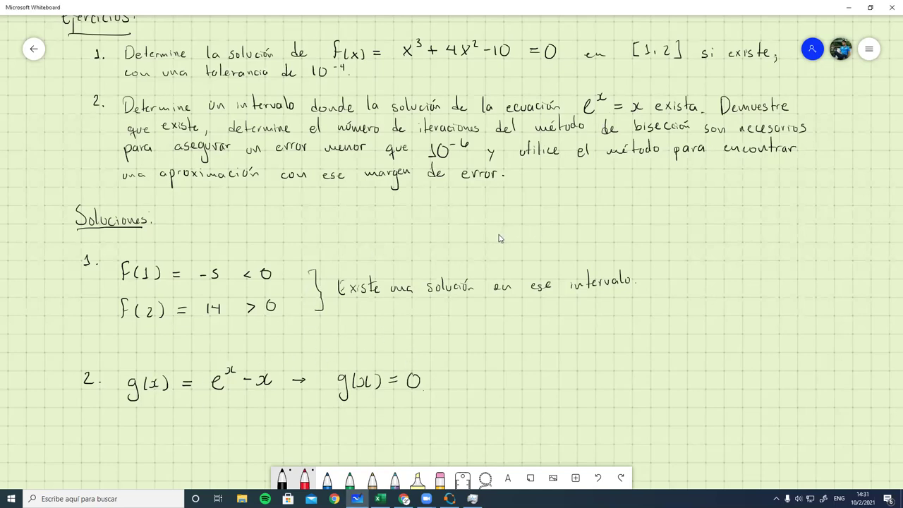
pyautogui.hotkey('alt', 'Tab')
pyautogui.click(622, 170)
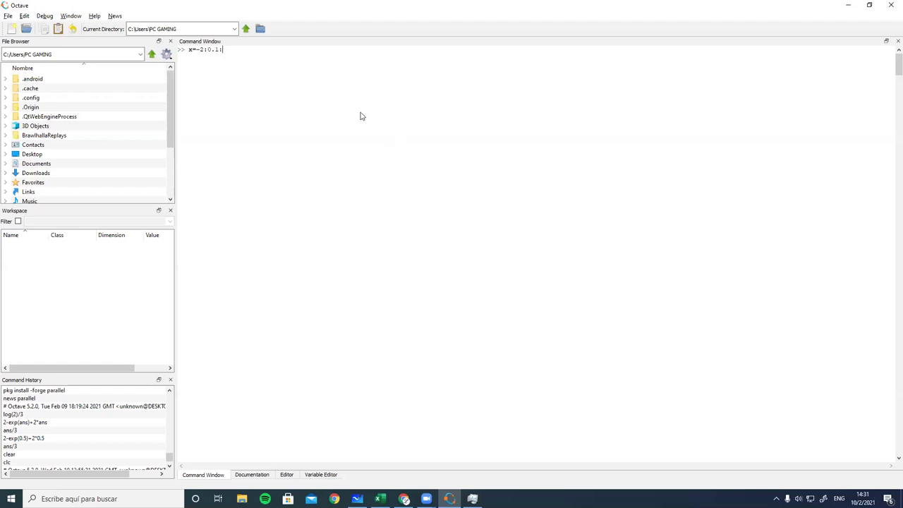
pyautogui.write('2')
pyautogui.write(';')
pyautogui.press('Return')
pyautogui.write('y=exp(x)-x;')
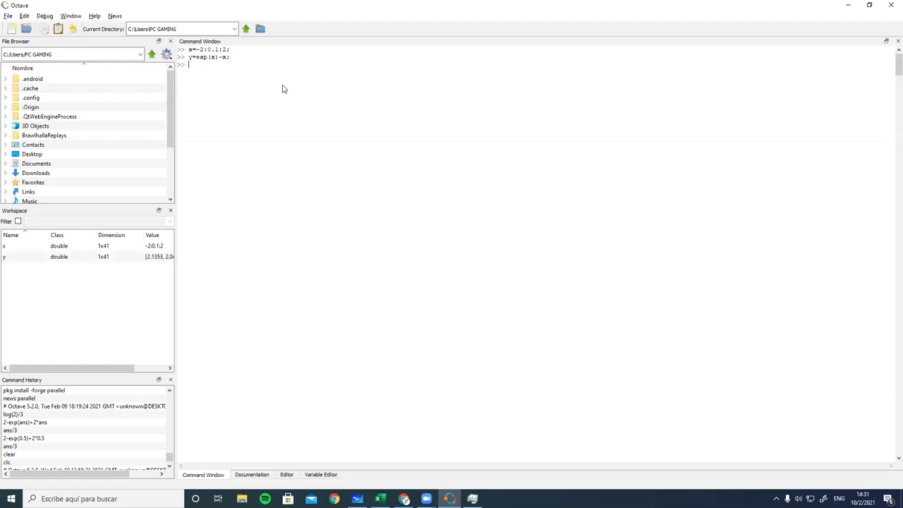
# Step: Plot y against x with plot(x,y), view the curve and minimize the figure
pyautogui.write('lot')
pyautogui.write('()')
pyautogui.write('x,y')
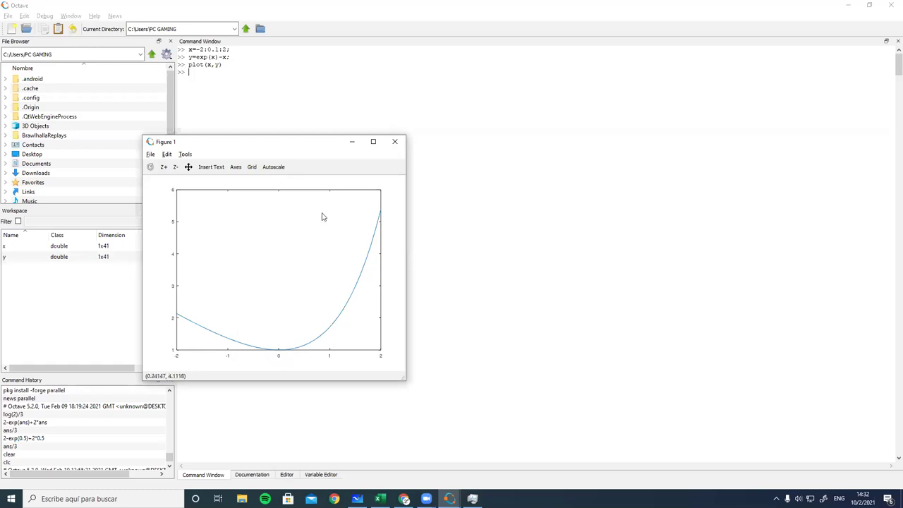
pyautogui.click(352, 142)
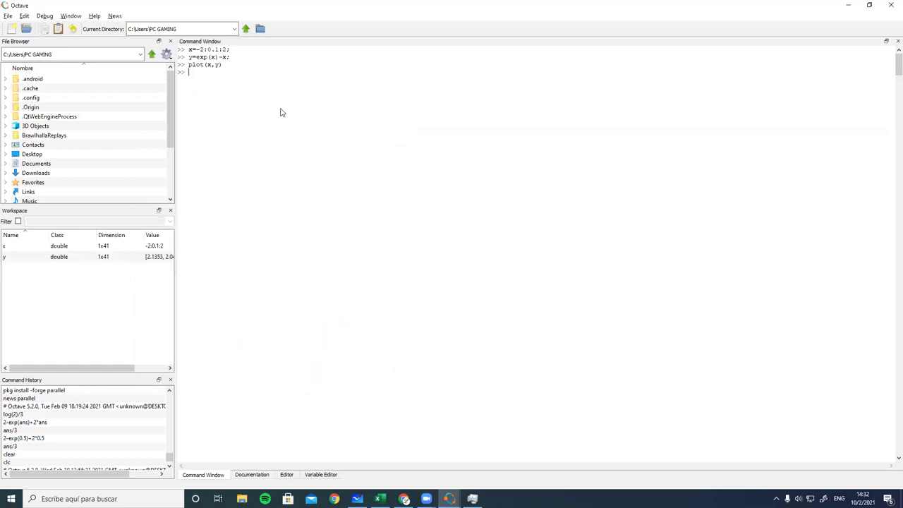
# Step: Try to redefine the function from the command history as y=exp(x)-3x;
pyautogui.press('Up')
pyautogui.press('BackSpace')
pyautogui.press('Escape')
pyautogui.press('Up')
pyautogui.press('Up')
pyautogui.press('Left')
pyautogui.press('Left')
pyautogui.press('Left')
pyautogui.press('Left')
pyautogui.press('Left')
pyautogui.press('Left')
pyautogui.press('Left')
pyautogui.press('Left')
pyautogui.write('3')
pyautogui.press('Return')
# Step: Correct the recalled function with a multiplication sign and run it as y=exp(x)-3*x;
pyautogui.press('Up')
pyautogui.press('Down')
pyautogui.press('Up')
pyautogui.press('Left')
pyautogui.press('Left')
pyautogui.write('*')
pyautogui.press('Return')
# Step: Plot the redefined y against x, show Figure 1 with the grid turned on, and dismiss the figure
pyautogui.press('Up')
pyautogui.press('Up')
pyautogui.press('Up')
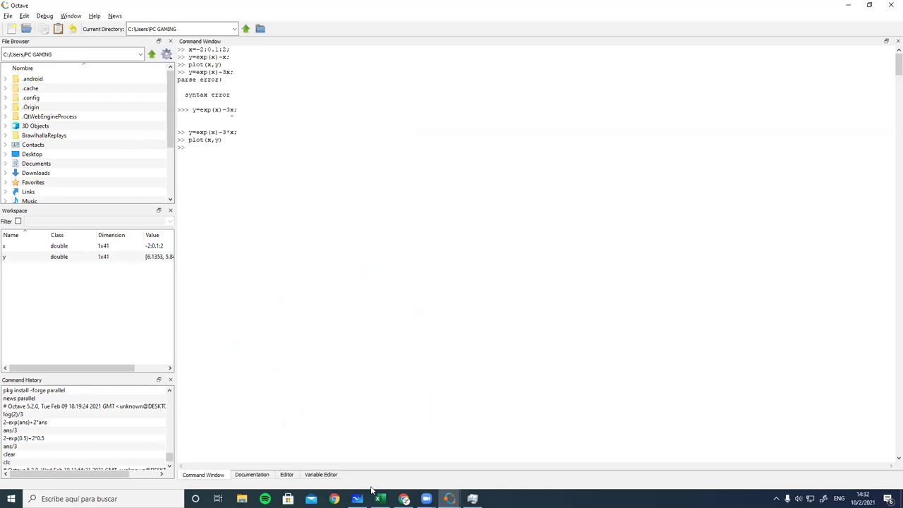
pyautogui.click(454, 446)
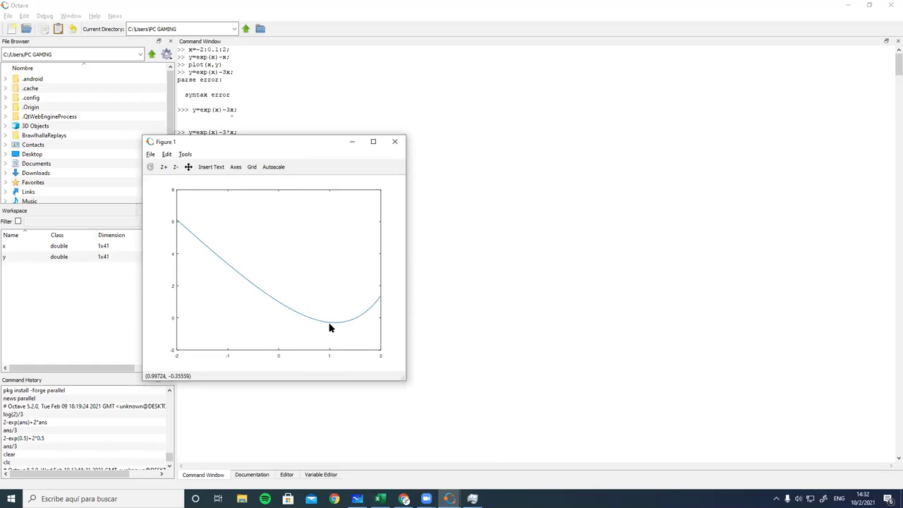
pyautogui.click(252, 166)
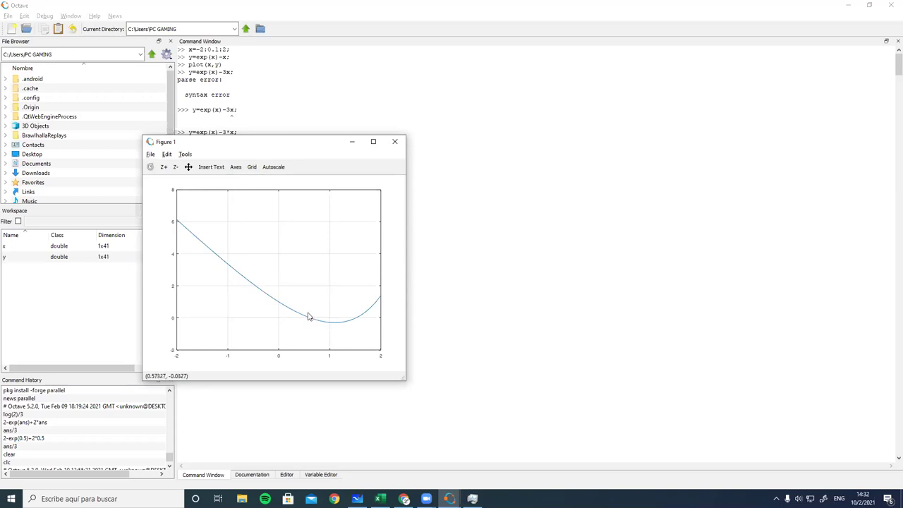
pyautogui.click(395, 141)
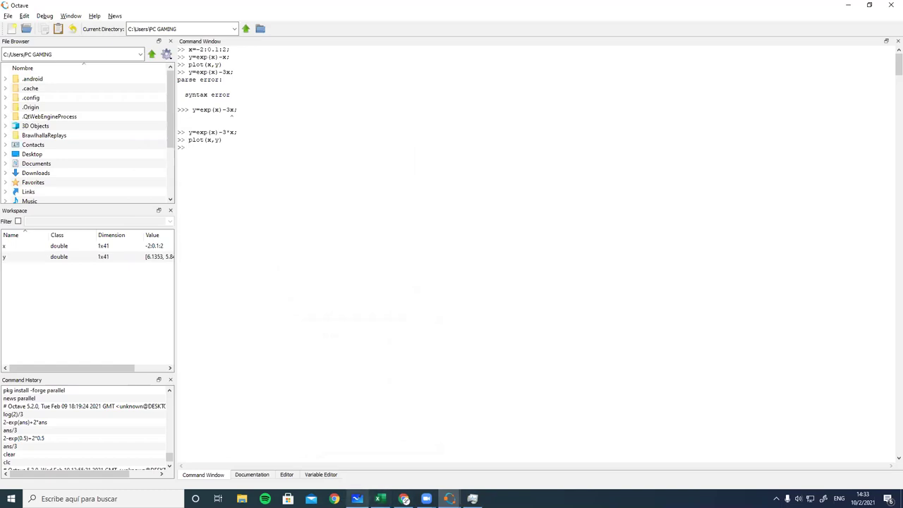
# Step: Switch to Whiteboard and add a 3 before x in exercise 2's equation and in solution 2, giving e^x = 3x and g(x) = e^x - 3x
pyautogui.click(357, 499)
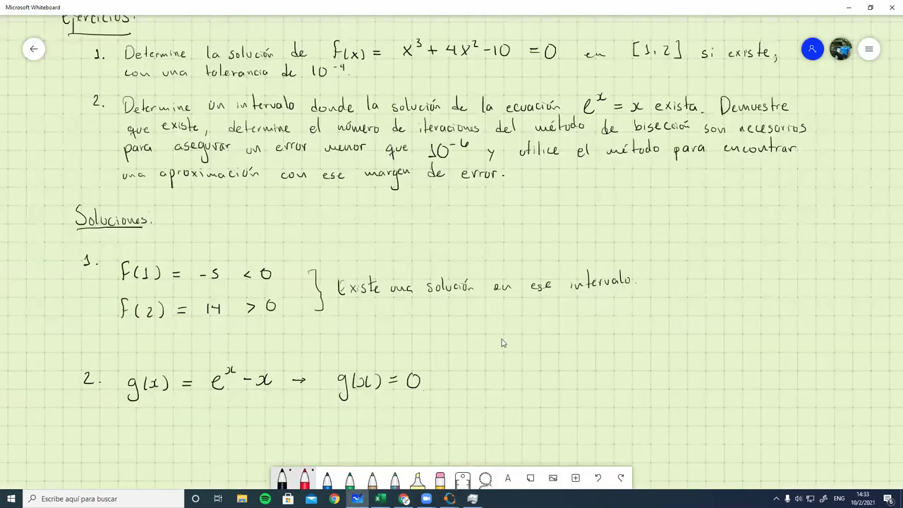
pyautogui.moveTo(625, 108); pyautogui.dragTo(624, 116)
pyautogui.moveTo(251, 375); pyautogui.dragTo(253, 386)
# Step: Switch to Octave and examine in Figure 1 where the curve crosses zero
pyautogui.hotkey('alt', 'Tab')
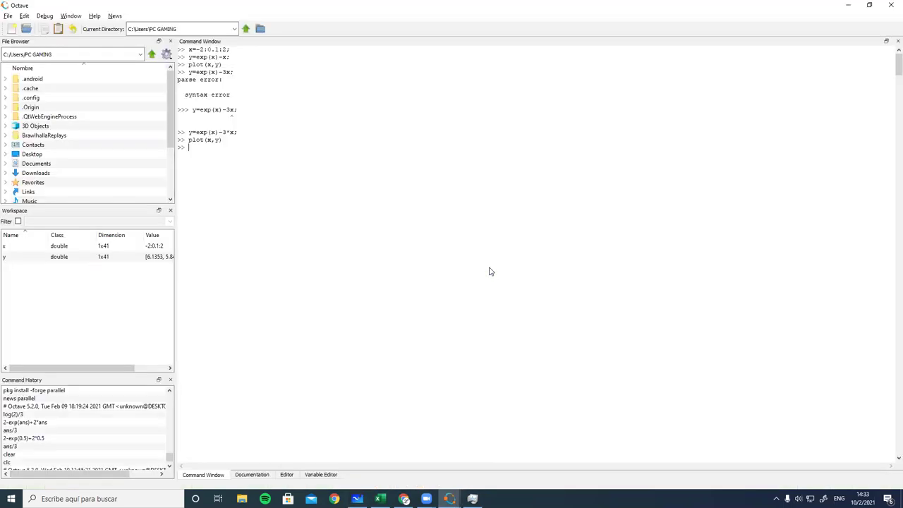
pyautogui.click(449, 499)
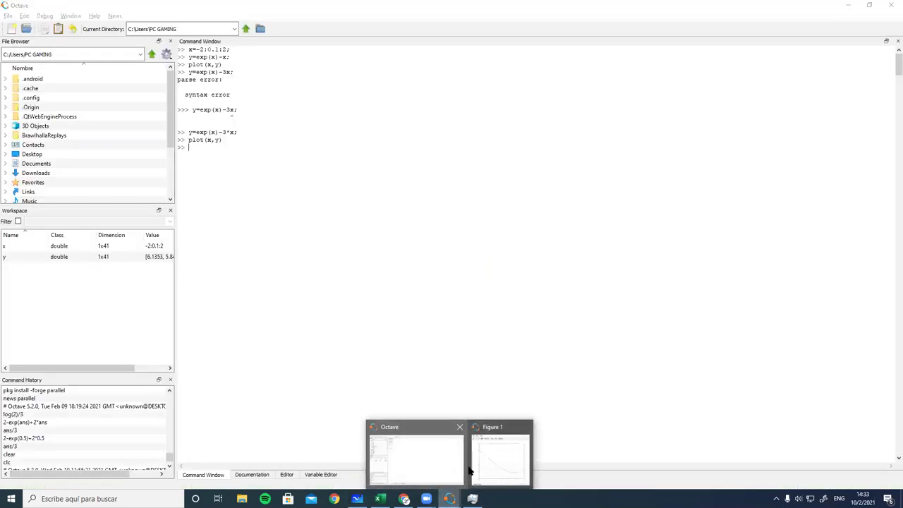
pyautogui.click(504, 455)
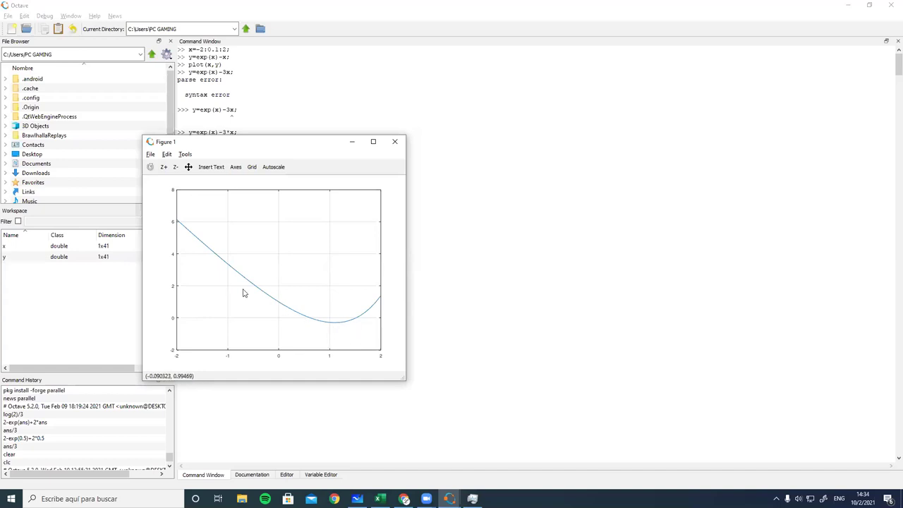
pyautogui.click(434, 362)
# Step: Switch to Whiteboard and handwrite "En [0,1] hay solución puesto que por Tma" after g(x) = 0 in solution 2
pyautogui.hotkey('alt', 'Tab')
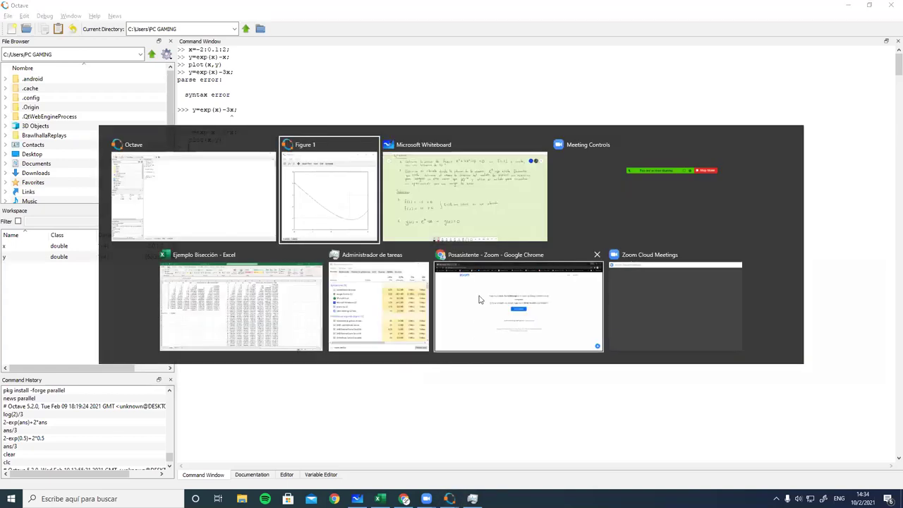
pyautogui.click(455, 231)
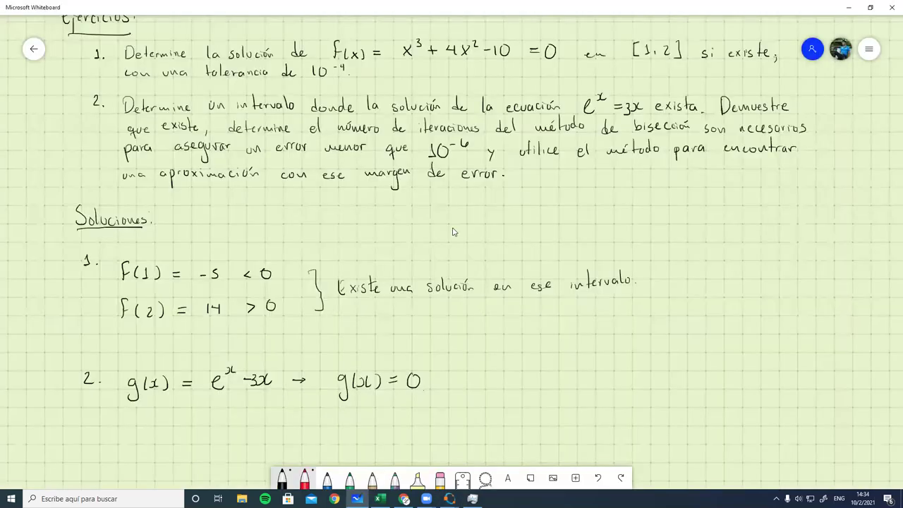
pyautogui.moveTo(458, 374)
pyautogui.mouseDown()
pyautogui.moveTo(459, 392)
pyautogui.moveTo(465, 382)
pyautogui.mouseUp()
pyautogui.moveTo(471, 390); pyautogui.dragTo(503, 390)
pyautogui.moveTo(512, 376)
pyautogui.mouseDown()
pyautogui.moveTo(533, 386)
pyautogui.moveTo(577, 385)
pyautogui.moveTo(597, 406)
pyautogui.mouseUp()
pyautogui.moveTo(629, 380)
pyautogui.mouseDown()
pyautogui.moveTo(621, 387)
pyautogui.moveTo(632, 379)
pyautogui.moveTo(641, 388)
pyautogui.mouseUp()
pyautogui.moveTo(645, 379)
pyautogui.mouseDown()
pyautogui.moveTo(704, 398)
pyautogui.moveTo(709, 386)
pyautogui.mouseUp()
pyautogui.moveTo(713, 378); pyautogui.dragTo(731, 383)
pyautogui.moveTo(735, 378)
pyautogui.mouseDown()
pyautogui.moveTo(730, 386)
pyautogui.moveTo(741, 382)
pyautogui.mouseUp()
pyautogui.moveTo(737, 378)
pyautogui.mouseDown()
pyautogui.moveTo(776, 402)
pyautogui.moveTo(786, 386)
pyautogui.mouseUp()
pyautogui.moveTo(787, 384); pyautogui.dragTo(817, 395)
pyautogui.moveTo(816, 382)
pyautogui.mouseDown()
pyautogui.moveTo(862, 367)
pyautogui.moveTo(857, 393)
pyautogui.moveTo(882, 364)
pyautogui.mouseUp()
# Step: Handwrite "de valor intermedio" on the next line of solution 2
pyautogui.moveTo(131, 419); pyautogui.dragTo(124, 439)
pyautogui.moveTo(136, 438); pyautogui.dragTo(162, 441)
pyautogui.moveTo(170, 436); pyautogui.dragTo(174, 440)
pyautogui.moveTo(183, 422)
pyautogui.mouseDown()
pyautogui.moveTo(180, 440)
pyautogui.moveTo(225, 440)
pyautogui.mouseUp()
pyautogui.moveTo(227, 436); pyautogui.dragTo(242, 433)
pyautogui.moveTo(246, 440); pyautogui.dragTo(257, 440)
pyautogui.moveTo(258, 433); pyautogui.dragTo(271, 440)
pyautogui.moveTo(272, 416)
pyautogui.mouseDown()
pyautogui.moveTo(270, 438)
pyautogui.moveTo(285, 436)
pyautogui.mouseUp()
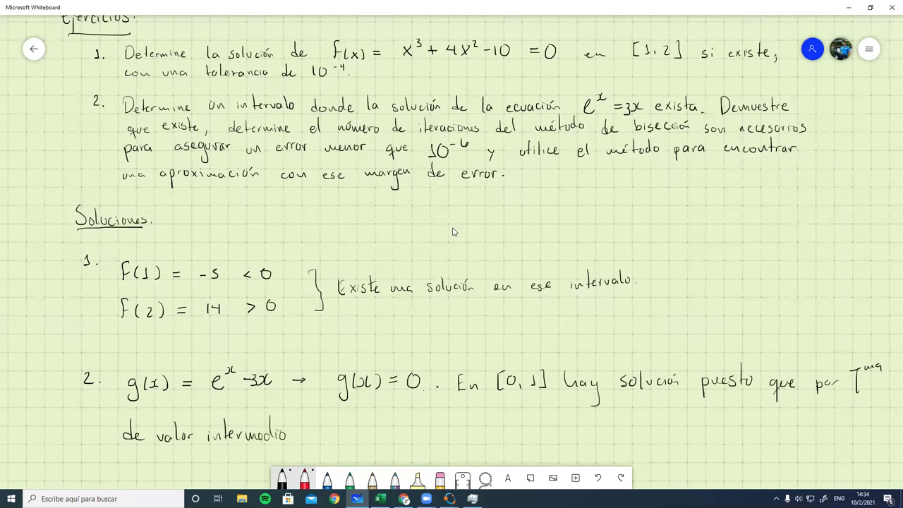
# Step: Continue the line with "con g(0) = 1 y g(1) ="
pyautogui.moveTo(319, 434); pyautogui.dragTo(326, 436)
pyautogui.moveTo(388, 427)
pyautogui.mouseDown()
pyautogui.moveTo(381, 447)
pyautogui.moveTo(408, 427)
pyautogui.moveTo(420, 441)
pyautogui.mouseUp()
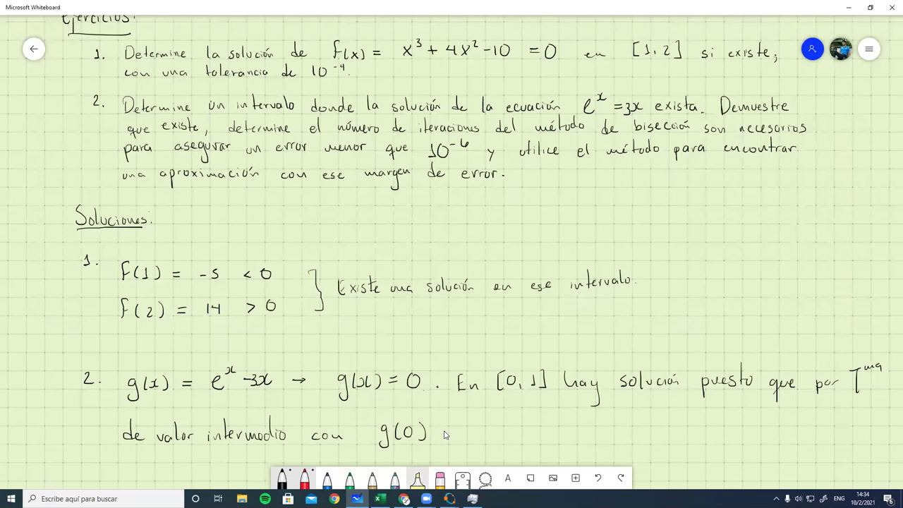
pyautogui.moveTo(463, 429); pyautogui.dragTo(500, 450)
pyautogui.moveTo(541, 427)
pyautogui.mouseDown()
pyautogui.moveTo(532, 445)
pyautogui.moveTo(579, 437)
pyautogui.mouseUp()
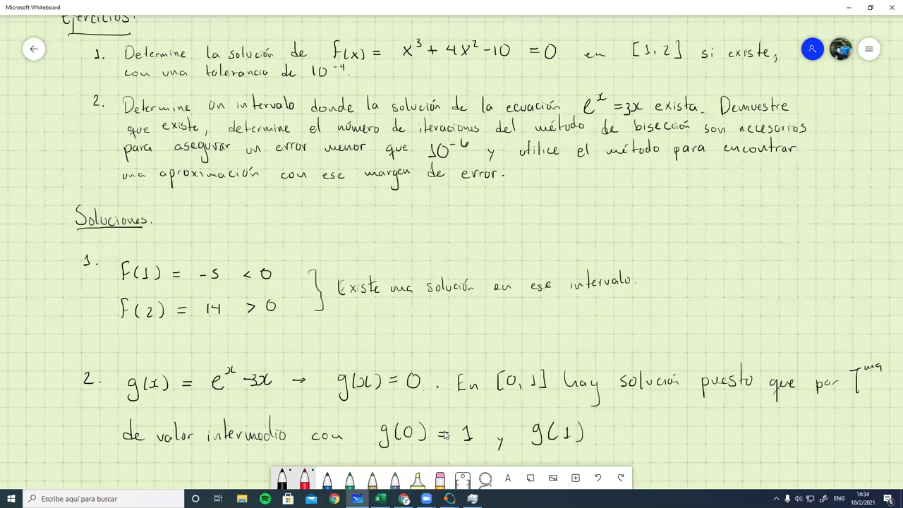
pyautogui.moveTo(596, 436); pyautogui.dragTo(608, 436)
# Step: Switch to Octave, set x=1, re-evaluate y=exp(x)-3*x; and display y
pyautogui.hotkey('alt', 'Tab')
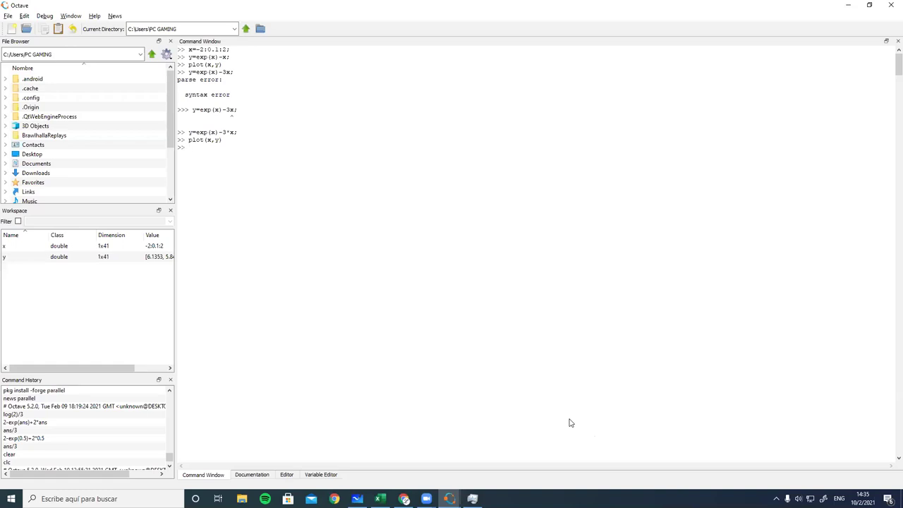
pyautogui.write('x=1')
pyautogui.moveTo(450, 499)
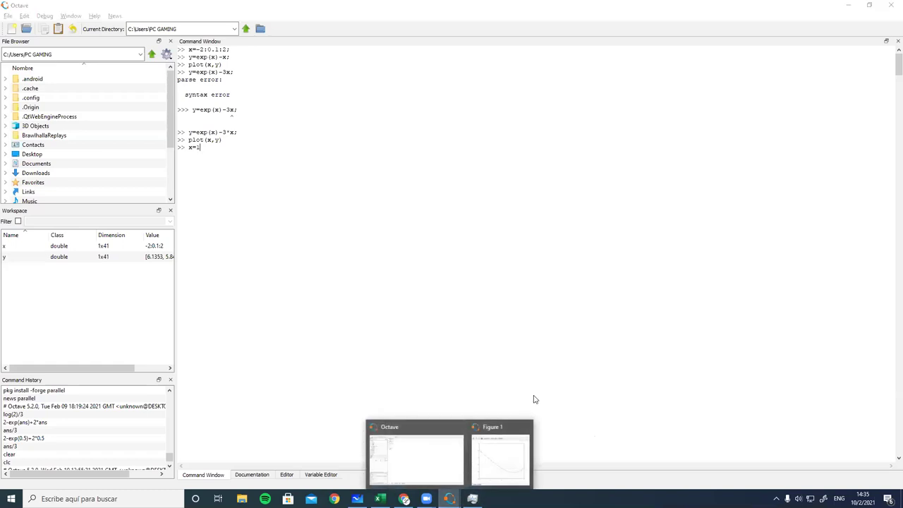
pyautogui.click(526, 429)
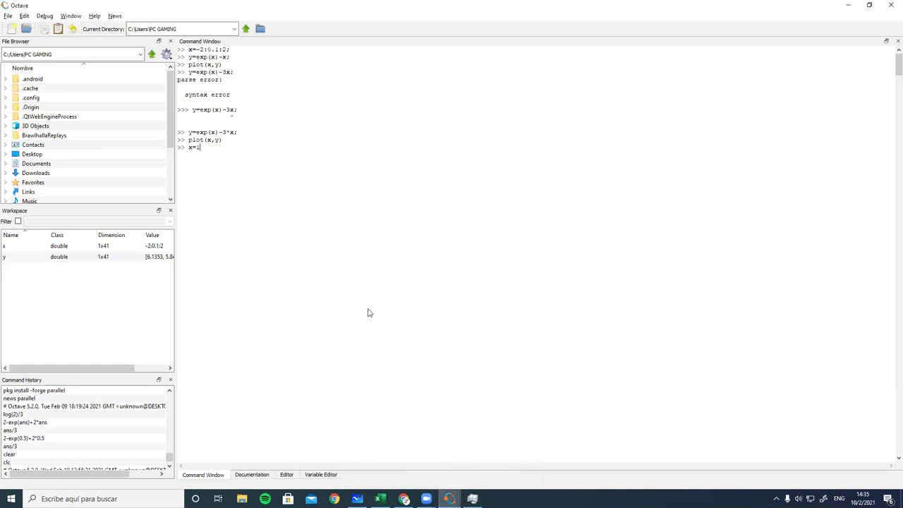
pyautogui.press('Return')
pyautogui.write('y')
pyautogui.press('Up')
pyautogui.press('Return')
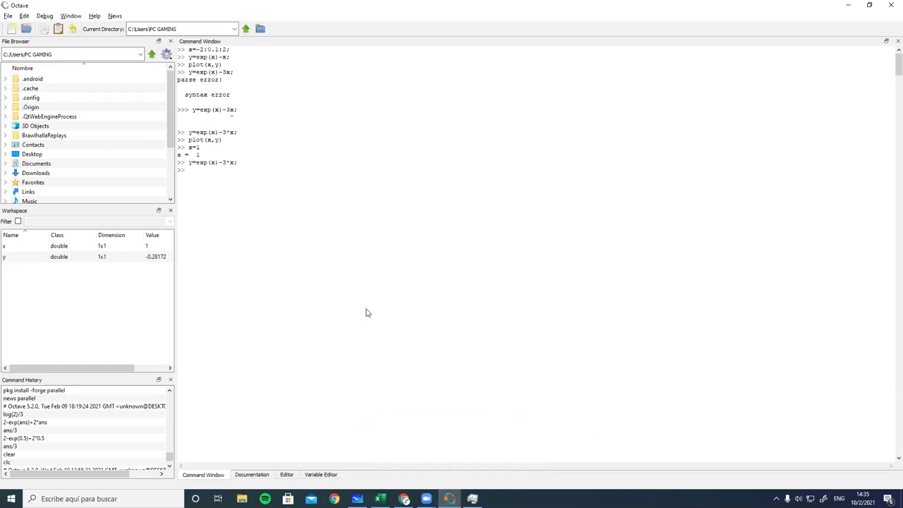
pyautogui.write('y')
pyautogui.press('Return')
# Step: Switch to Whiteboard and handwrite -0.28 as the value of g(1)
pyautogui.hotkey('alt', 'Tab')
pyautogui.click(646, 438)
pyautogui.moveTo(635, 429)
pyautogui.mouseDown()
pyautogui.moveTo(659, 440)
pyautogui.moveTo(665, 429)
pyautogui.mouseUp()
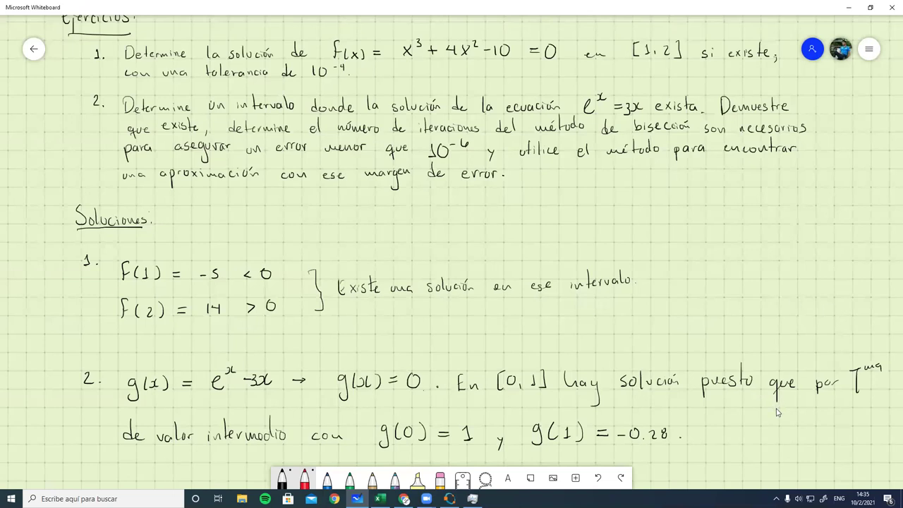
# Step: Finish the sentence after the g(1) value with "podemos asegurarlo."
pyautogui.scroll(-2, 751, 428)
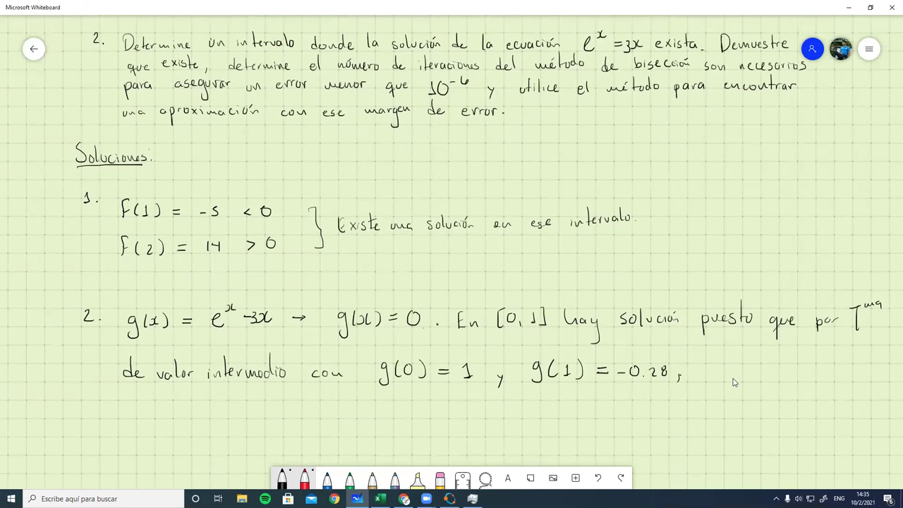
pyautogui.moveTo(709, 372)
pyautogui.mouseDown()
pyautogui.moveTo(710, 389)
pyautogui.moveTo(725, 374)
pyautogui.moveTo(771, 373)
pyautogui.mouseUp()
pyautogui.moveTo(780, 367)
pyautogui.mouseDown()
pyautogui.moveTo(775, 375)
pyautogui.moveTo(822, 378)
pyautogui.mouseUp()
pyautogui.moveTo(830, 374); pyautogui.dragTo(823, 395)
pyautogui.moveTo(834, 372); pyautogui.dragTo(875, 369)
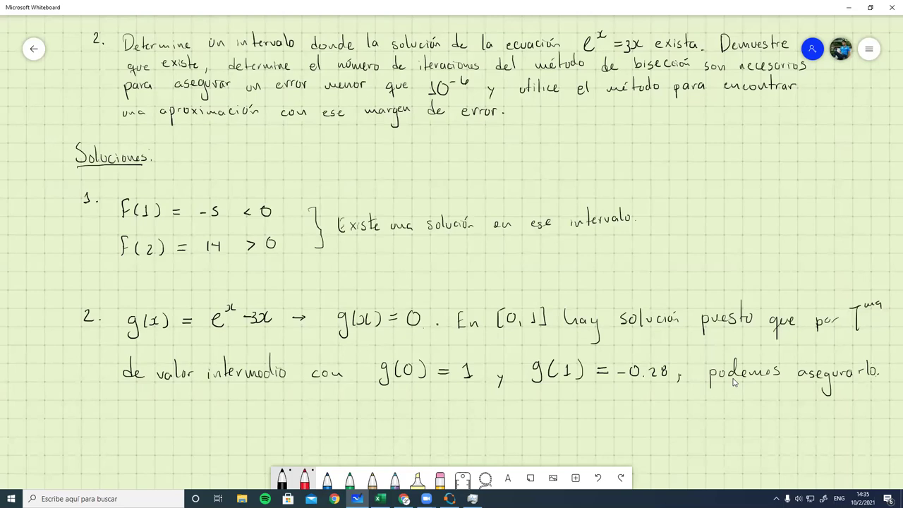
# Step: Handwrite (b-a)/2^n < ε → n > log2((b-a)/ε) below the existence argument and begin the next line with "n >"
pyautogui.scroll(-3, 757, 383)
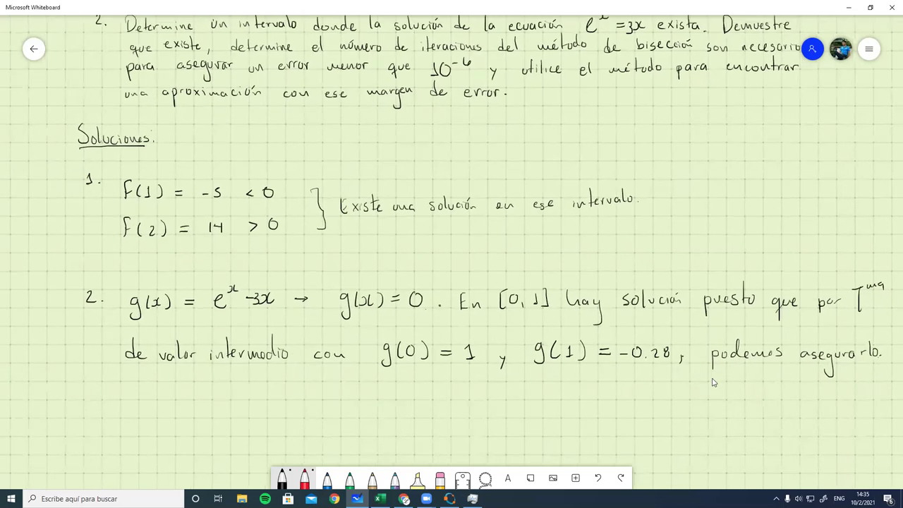
pyautogui.scroll(1, 690, 376)
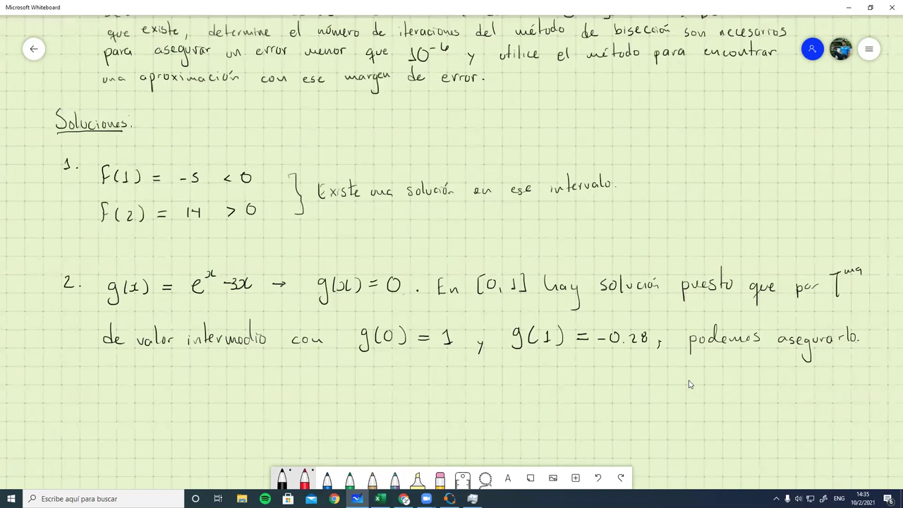
pyautogui.moveTo(114, 374)
pyautogui.mouseDown()
pyautogui.moveTo(120, 385)
pyautogui.moveTo(147, 383)
pyautogui.moveTo(130, 412)
pyautogui.mouseUp()
pyautogui.moveTo(137, 398)
pyautogui.mouseDown()
pyautogui.moveTo(182, 381)
pyautogui.moveTo(212, 394)
pyautogui.moveTo(294, 385)
pyautogui.moveTo(345, 395)
pyautogui.mouseUp()
pyautogui.moveTo(358, 385)
pyautogui.mouseDown()
pyautogui.moveTo(373, 399)
pyautogui.moveTo(365, 407)
pyautogui.moveTo(385, 400)
pyautogui.mouseUp()
pyautogui.moveTo(414, 370)
pyautogui.mouseDown()
pyautogui.moveTo(409, 403)
pyautogui.moveTo(428, 379)
pyautogui.moveTo(457, 380)
pyautogui.moveTo(445, 403)
pyautogui.mouseUp()
pyautogui.moveTo(473, 371); pyautogui.dragTo(475, 409)
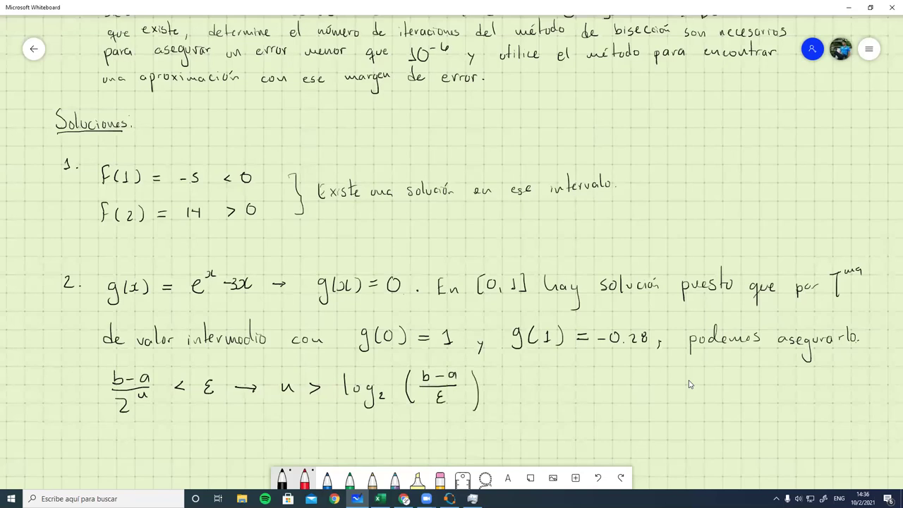
pyautogui.moveTo(284, 443); pyautogui.dragTo(297, 439)
pyautogui.moveTo(314, 433); pyautogui.dragTo(314, 443)
# Step: Switch to Octave and compute log2((1-0)/(10^-6))
pyautogui.hotkey('alt', 'Tab')
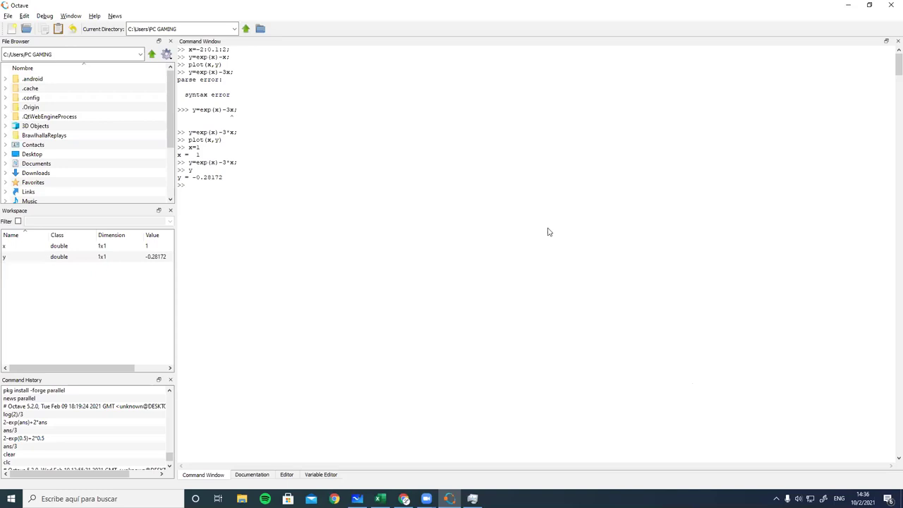
pyautogui.write('log2')
pyautogui.write('()')
pyautogui.write('()')
pyautogui.write('1-0')
pyautogui.write('/')
pyautogui.write('()')
pyautogui.write('10')
pyautogui.write('^-6')
pyautogui.press('Return')
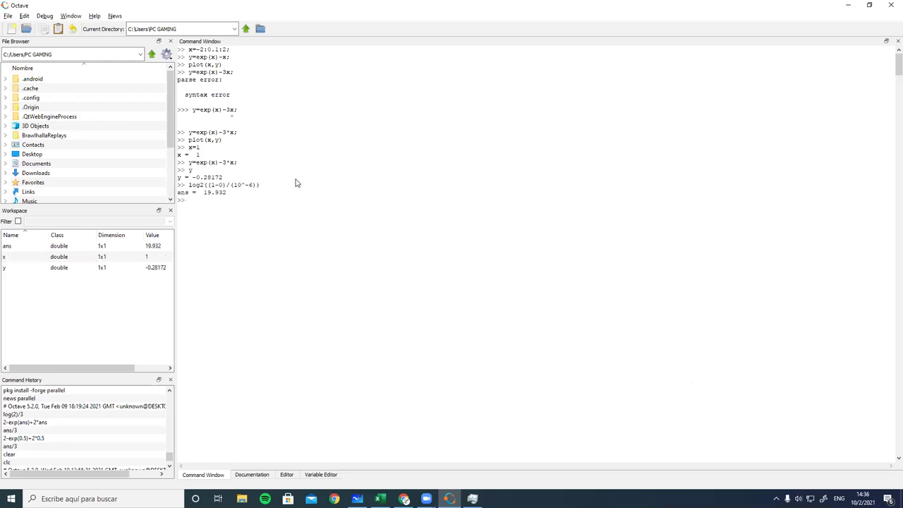
# Step: Switch to Whiteboard and complete the last line with 19.9 → n = 20
pyautogui.hotkey('alt', 'Tab')
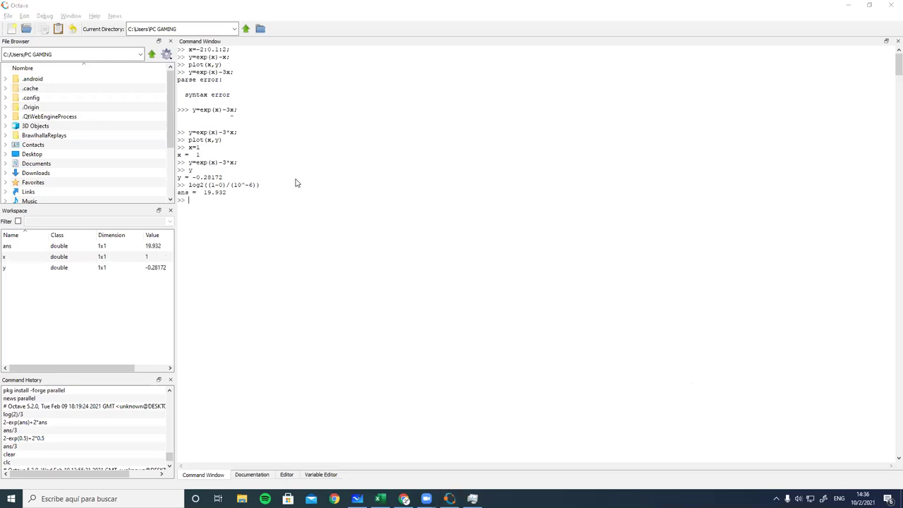
pyautogui.moveTo(346, 427)
pyautogui.mouseDown()
pyautogui.moveTo(347, 439)
pyautogui.moveTo(359, 441)
pyautogui.moveTo(413, 432)
pyautogui.moveTo(492, 441)
pyautogui.mouseUp()
pyautogui.moveTo(501, 428); pyautogui.dragTo(500, 429)
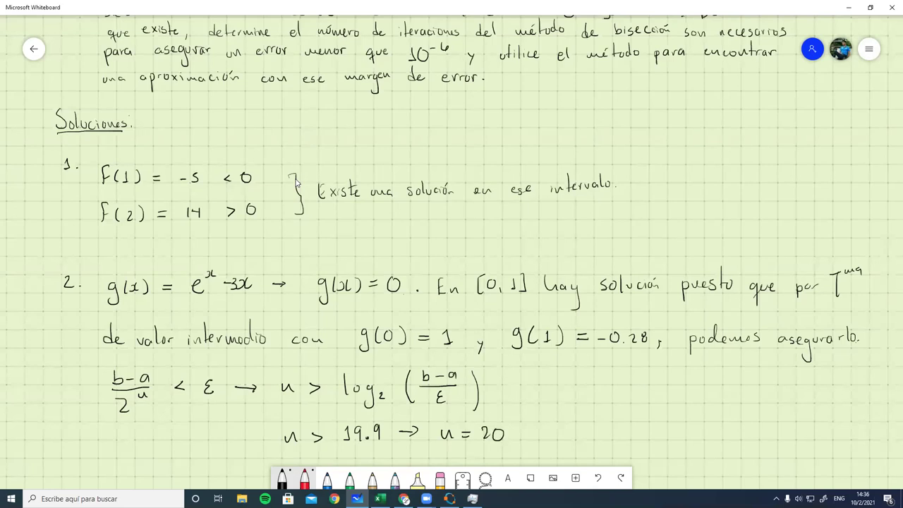
pyautogui.scroll(-2, 578, 395)
pyautogui.scroll(-1, 606, 350)
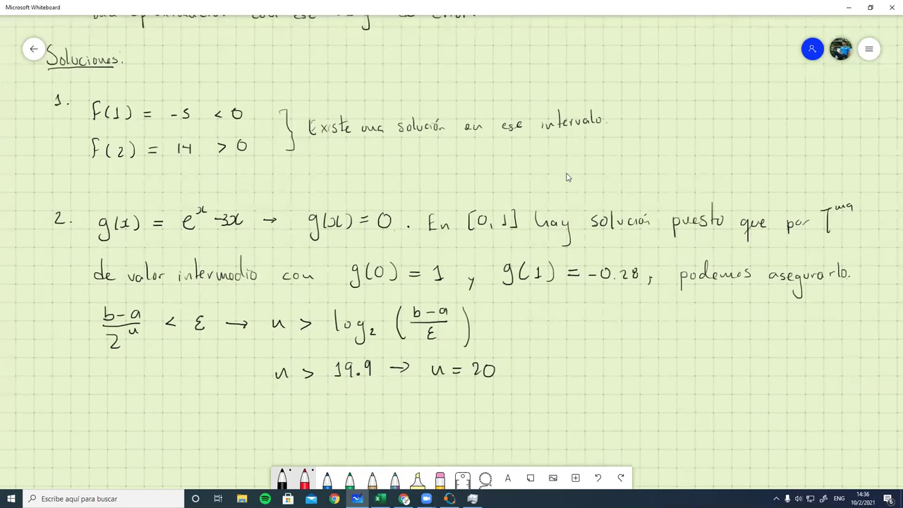
# Step: Handwrite "iteraciones para asegurar tolerancia de 10^-6." after n = 20 on the last line
pyautogui.moveTo(531, 357); pyautogui.dragTo(532, 374)
pyautogui.moveTo(530, 370); pyautogui.dragTo(558, 376)
pyautogui.moveTo(563, 369); pyautogui.dragTo(588, 377)
pyautogui.moveTo(611, 371)
pyautogui.mouseDown()
pyautogui.moveTo(611, 386)
pyautogui.moveTo(614, 374)
pyautogui.mouseUp()
pyautogui.moveTo(616, 371); pyautogui.dragTo(638, 375)
pyautogui.moveTo(655, 370)
pyautogui.mouseDown()
pyautogui.moveTo(650, 376)
pyautogui.moveTo(668, 376)
pyautogui.moveTo(666, 388)
pyautogui.moveTo(678, 374)
pyautogui.mouseUp()
pyautogui.moveTo(680, 371); pyautogui.dragTo(687, 375)
pyautogui.moveTo(688, 371); pyautogui.dragTo(720, 374)
pyautogui.moveTo(725, 357)
pyautogui.mouseDown()
pyautogui.moveTo(725, 374)
pyautogui.moveTo(742, 374)
pyautogui.mouseUp()
pyautogui.moveTo(745, 370); pyautogui.dragTo(760, 374)
pyautogui.moveTo(764, 369); pyautogui.dragTo(766, 374)
pyautogui.moveTo(767, 374)
pyautogui.mouseDown()
pyautogui.moveTo(796, 361)
pyautogui.moveTo(804, 376)
pyautogui.moveTo(831, 376)
pyautogui.mouseUp()
pyautogui.moveTo(840, 366)
pyautogui.mouseDown()
pyautogui.moveTo(838, 376)
pyautogui.moveTo(839, 365)
pyautogui.mouseUp()
pyautogui.moveTo(846, 361); pyautogui.dragTo(856, 363)
pyautogui.click(869, 371)
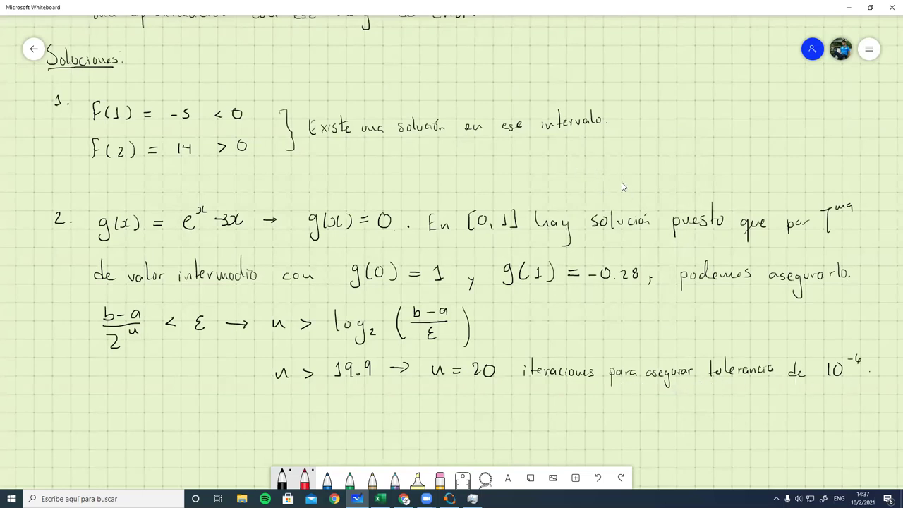
# Step: Reread the statement of exercise 2 and switch to the Ejemplo Bisección workbook in Excel
pyautogui.scroll(3, 622, 187)
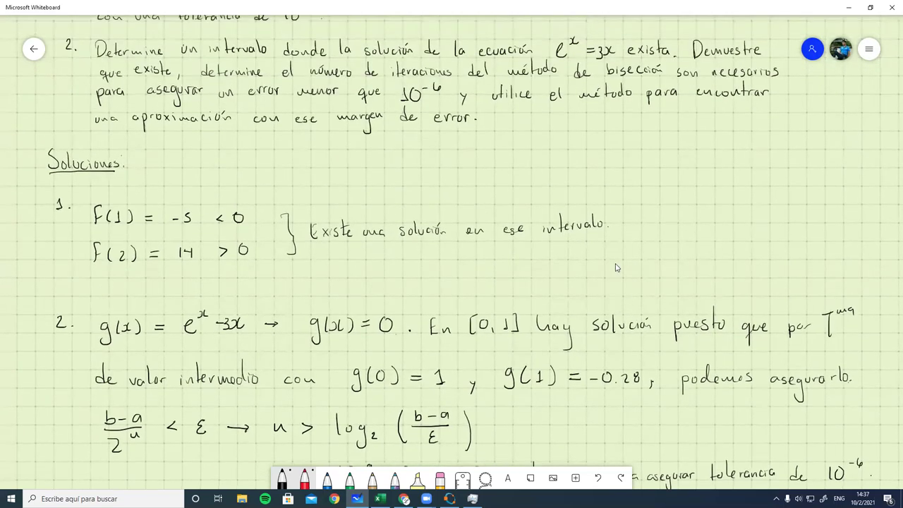
pyautogui.scroll(-2, 599, 416)
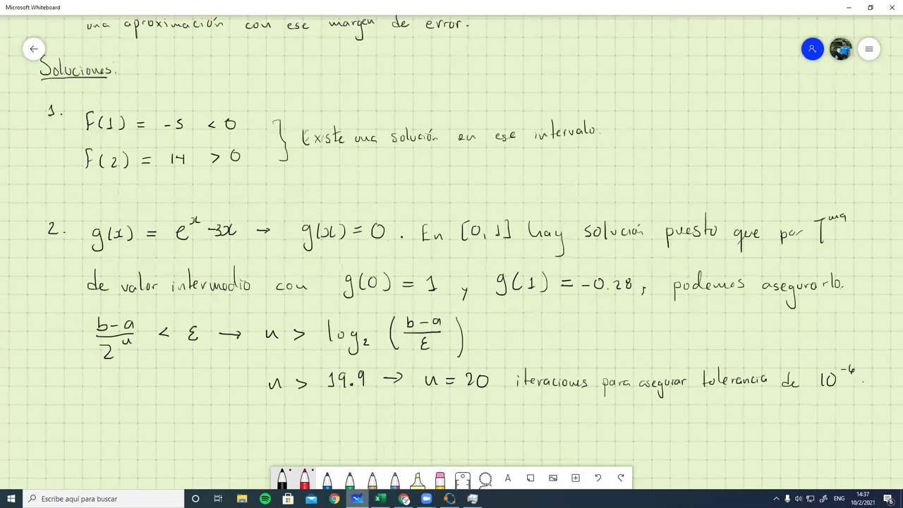
pyautogui.click(379, 499)
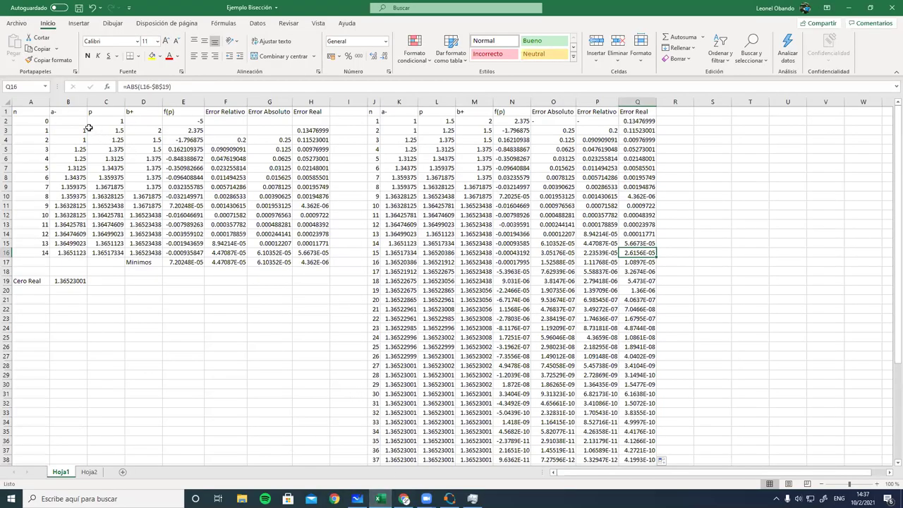
pyautogui.moveTo(371, 110); pyautogui.dragTo(596, 106)
pyautogui.click(684, 120)
pyautogui.hotkey('ctrl', 'c')
pyautogui.click(89, 472)
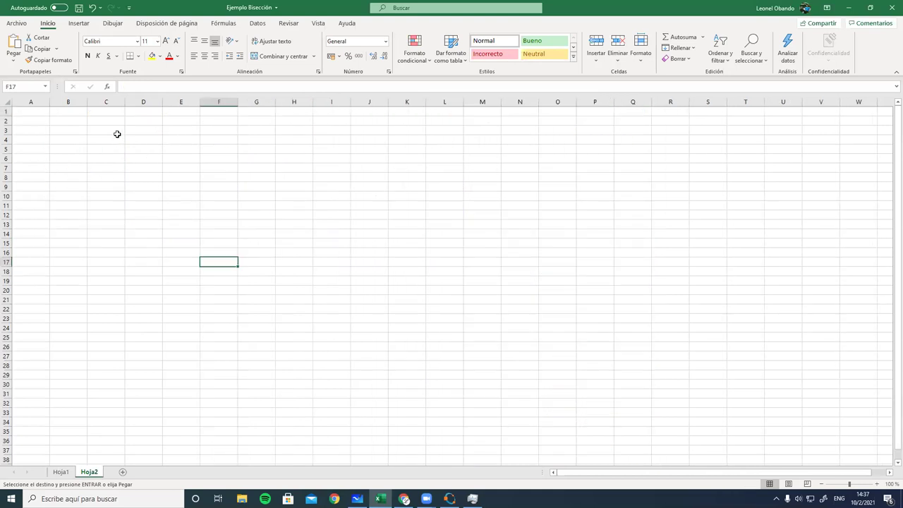
pyautogui.click(66, 111)
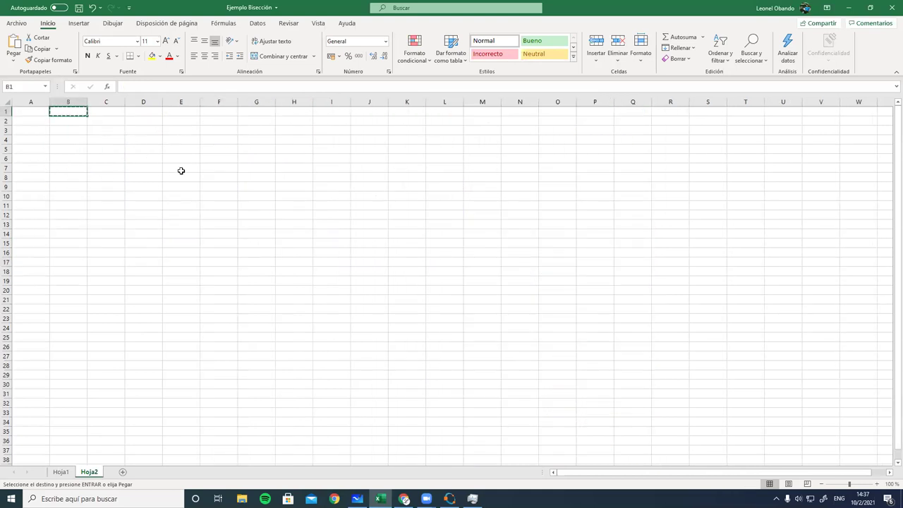
pyautogui.hotkey('ctrl', 'pageup')
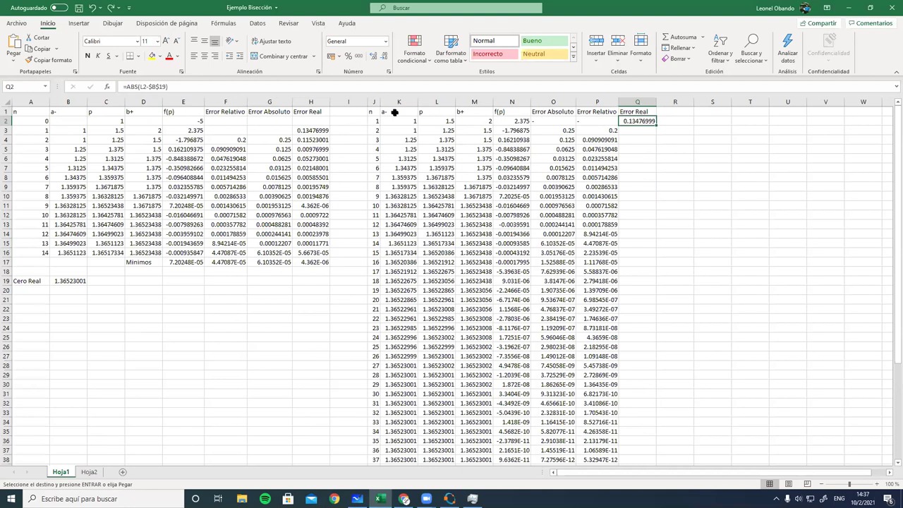
pyautogui.hotkey('ctrl', 'shift', 'End')
pyautogui.hotkey('ctrl', 'd')
# Step: Copy the headings from n to Error Relativo (J1:P1) on Hoja1 into Hoja2 starting at B1
pyautogui.moveTo(375, 112); pyautogui.dragTo(607, 111)
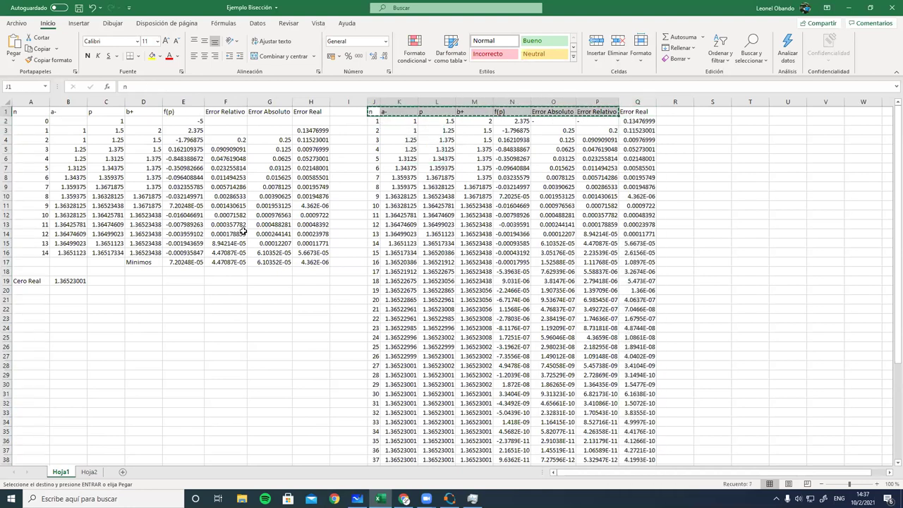
pyautogui.hotkey('ctrl', 'c')
pyautogui.click(88, 472)
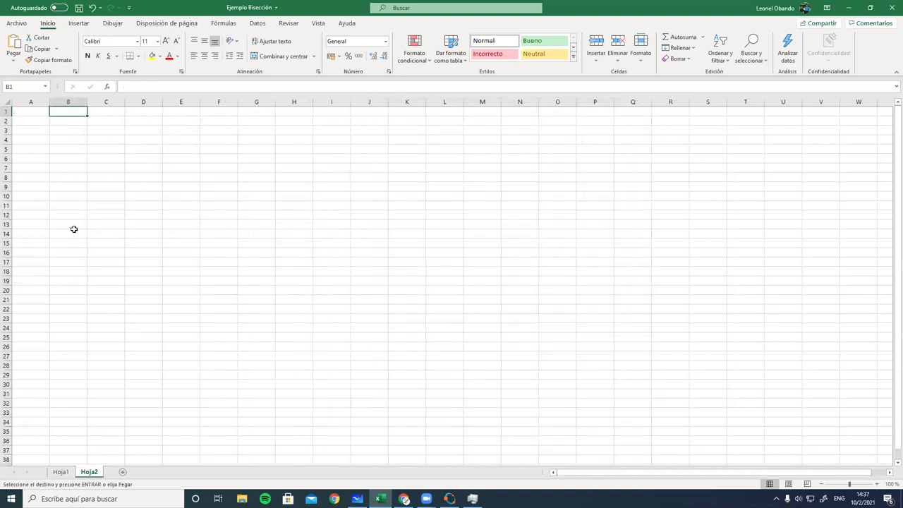
pyautogui.hotkey('ctrl', 'v')
# Step: Fit the Error Absoluto and Error Relativo columns to their headings and narrow the n column
pyautogui.click(224, 185)
pyautogui.doubleClick(275, 103)
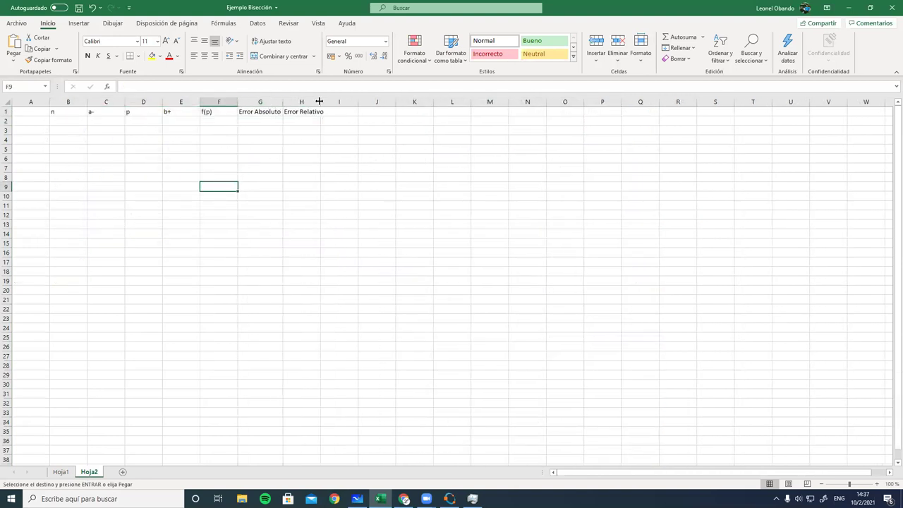
pyautogui.doubleClick(321, 102)
pyautogui.click(370, 149)
pyautogui.moveTo(88, 103); pyautogui.dragTo(67, 108)
# Step: Number the iterations in the n column from 1 to 25, in cells B2 to B26
pyautogui.click(63, 120)
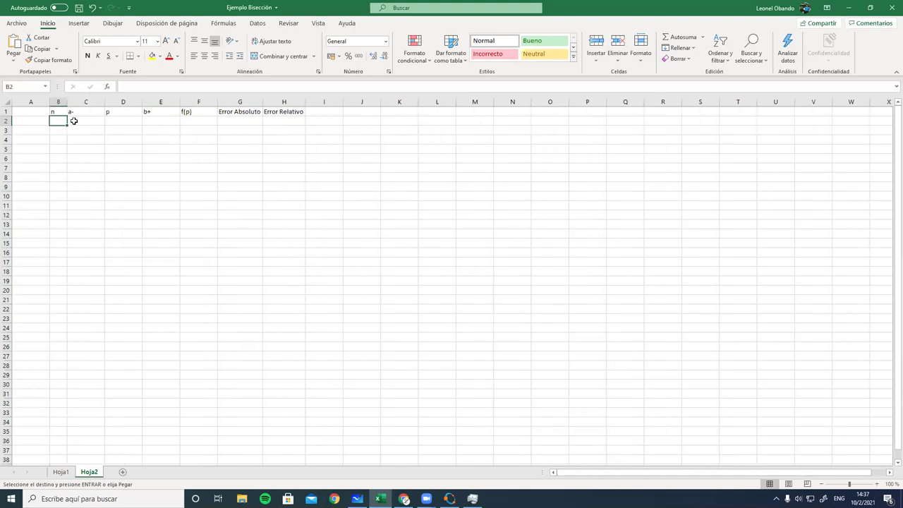
pyautogui.write('1')
pyautogui.press('Return')
pyautogui.write('2')
pyautogui.moveTo(81, 112); pyautogui.dragTo(65, 346)
pyautogui.click(516, 239)
pyautogui.click(182, 181)
pyautogui.click(61, 299)
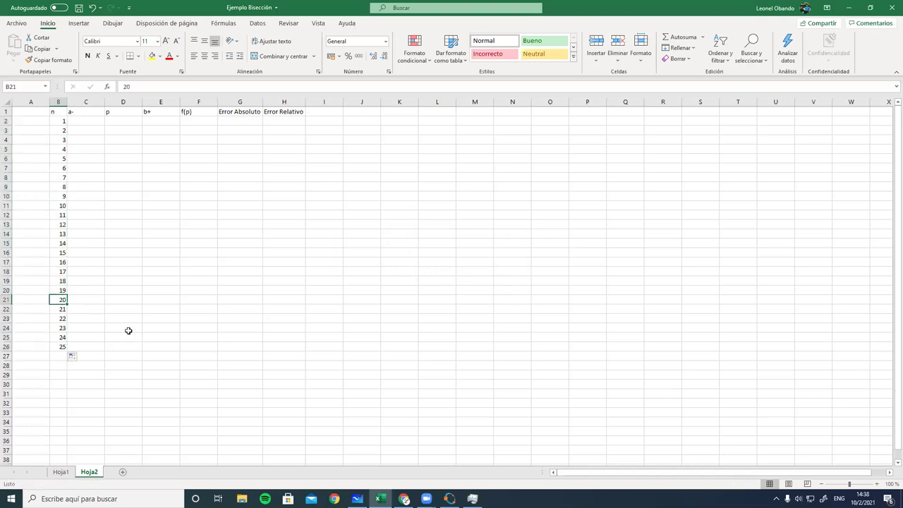
pyautogui.click(84, 111)
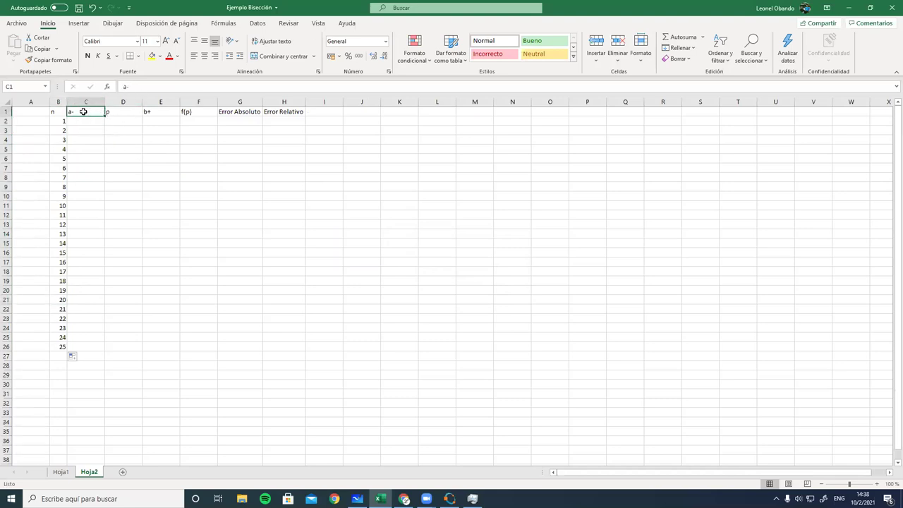
pyautogui.click(152, 111)
pyautogui.write('b+')
pyautogui.click(120, 111)
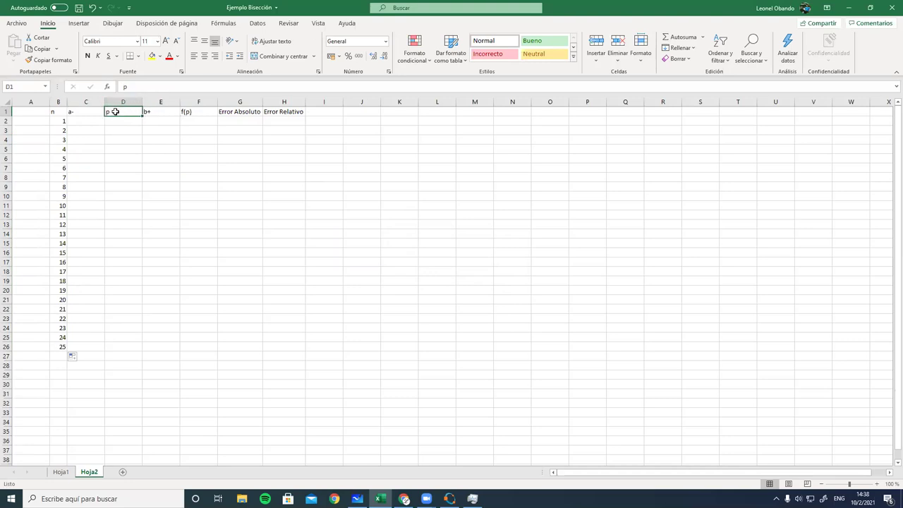
pyautogui.click(87, 115)
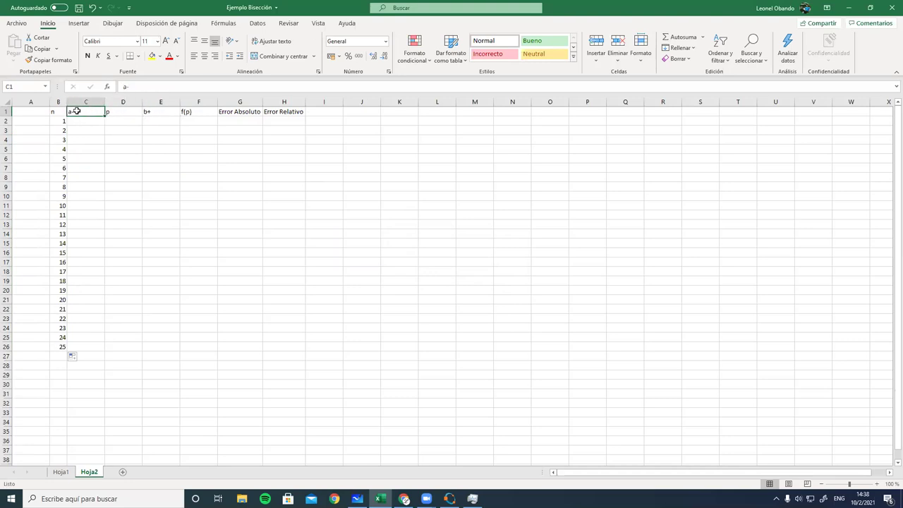
pyautogui.click(86, 102)
pyautogui.click(121, 102)
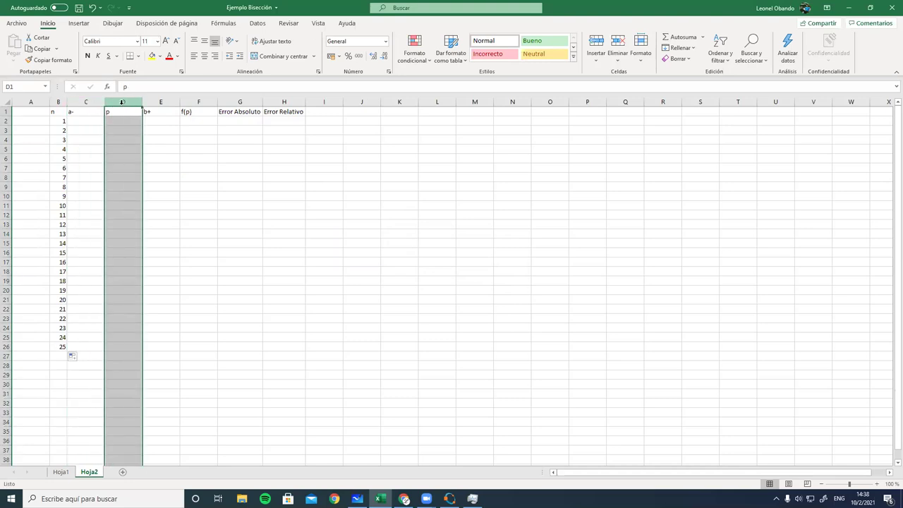
pyautogui.click(156, 101)
# Step: Remove the signs from the a- and b+ headings, leaving just "a" and "b"
pyautogui.click(85, 112)
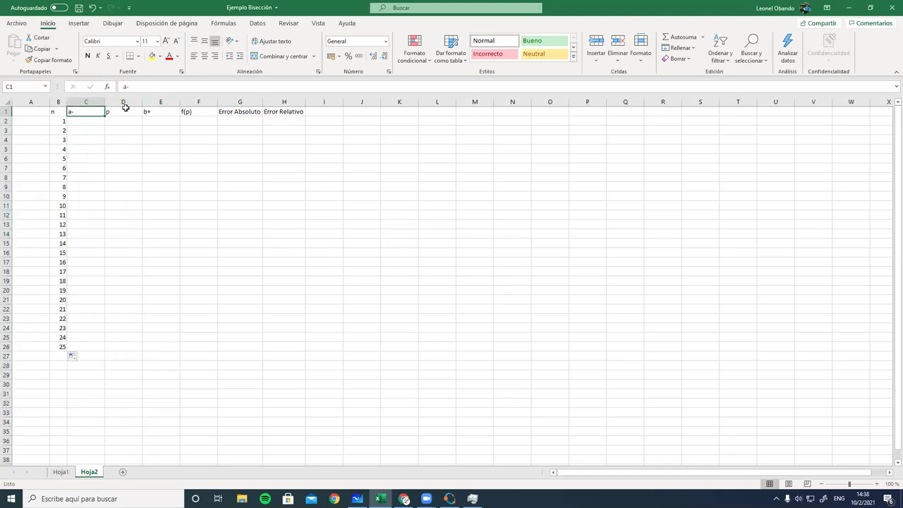
pyautogui.click(149, 86)
pyautogui.press('BackSpace')
pyautogui.click(153, 111)
pyautogui.click(154, 86)
pyautogui.press('BackSpace')
# Step: Check the sign of g(0) on the Whiteboard solution, then return to Excel and rename the a heading "a+"
pyautogui.hotkey('alt', 'Tab')
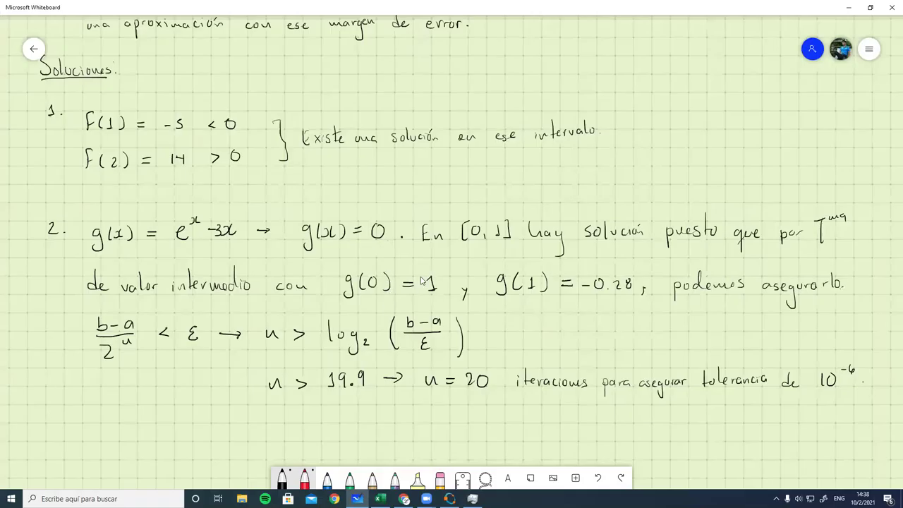
pyautogui.hotkey('alt', 'Tab')
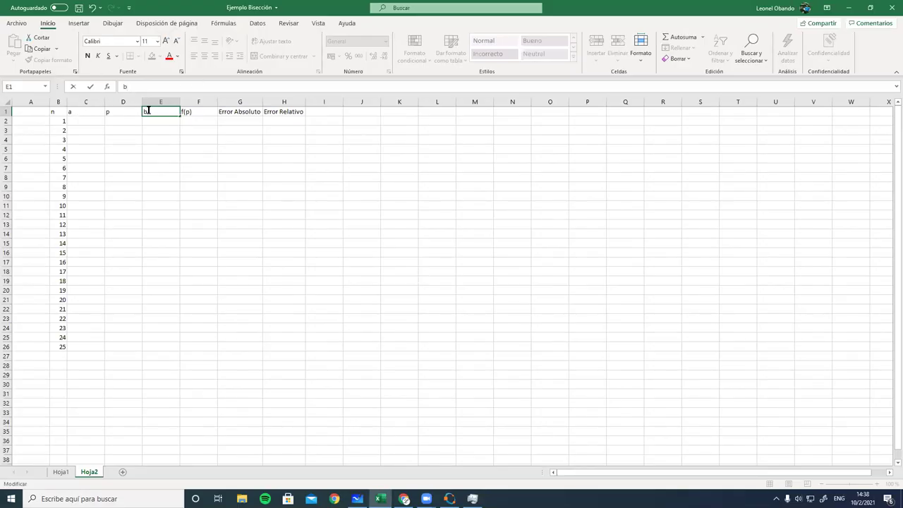
pyautogui.click(357, 498)
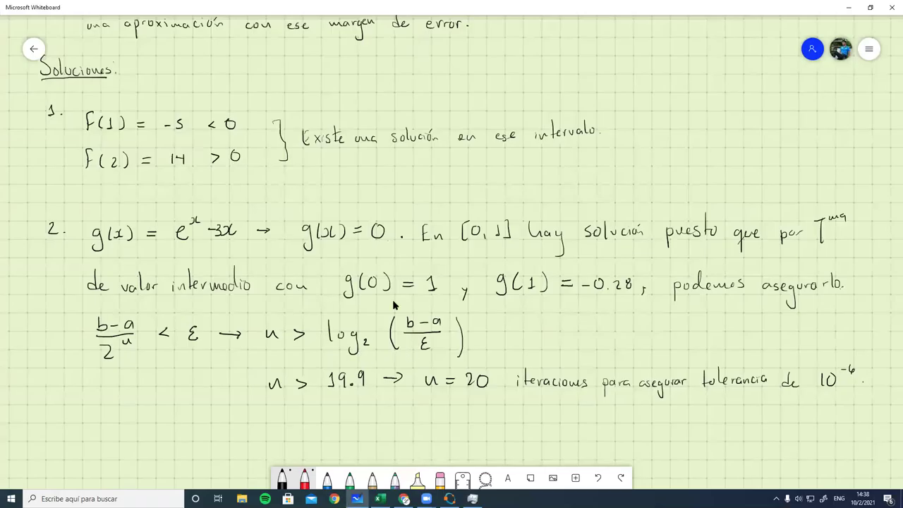
pyautogui.hotkey('alt', 'Tab')
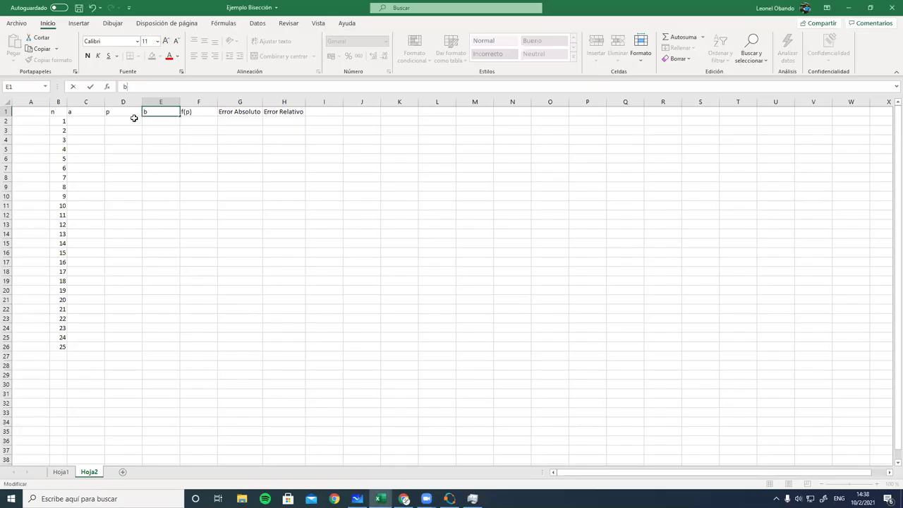
pyautogui.click(86, 113)
pyautogui.click(145, 92)
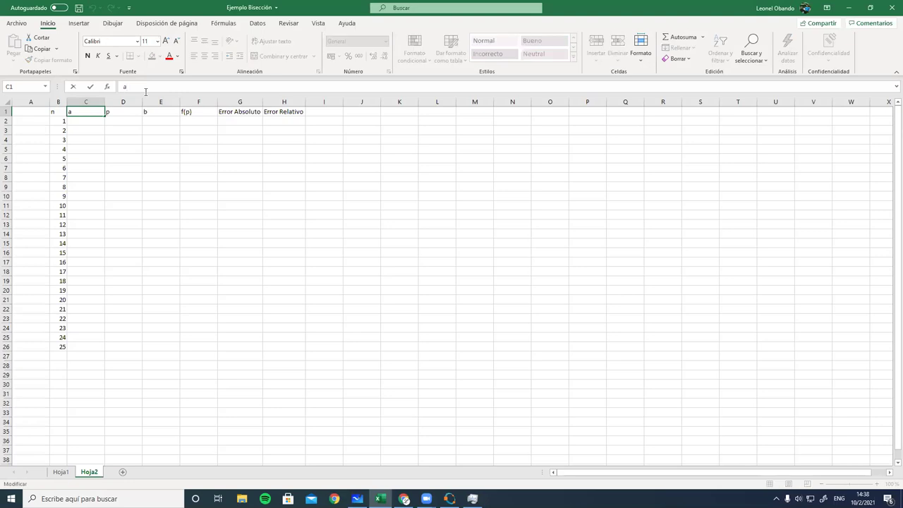
pyautogui.press('Return')
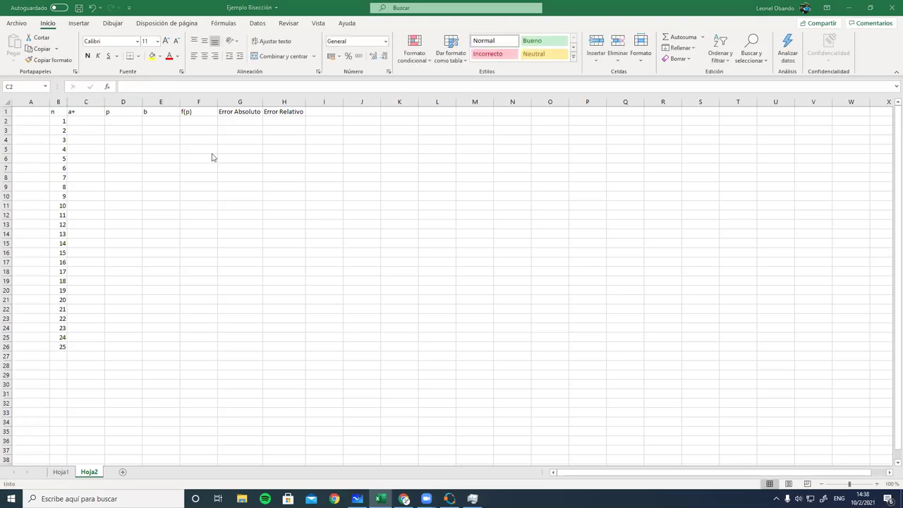
# Step: Check the sign of g(1) in Whiteboard, then return to Excel and rename the b heading "b-"
pyautogui.hotkey('alt', 'Tab')
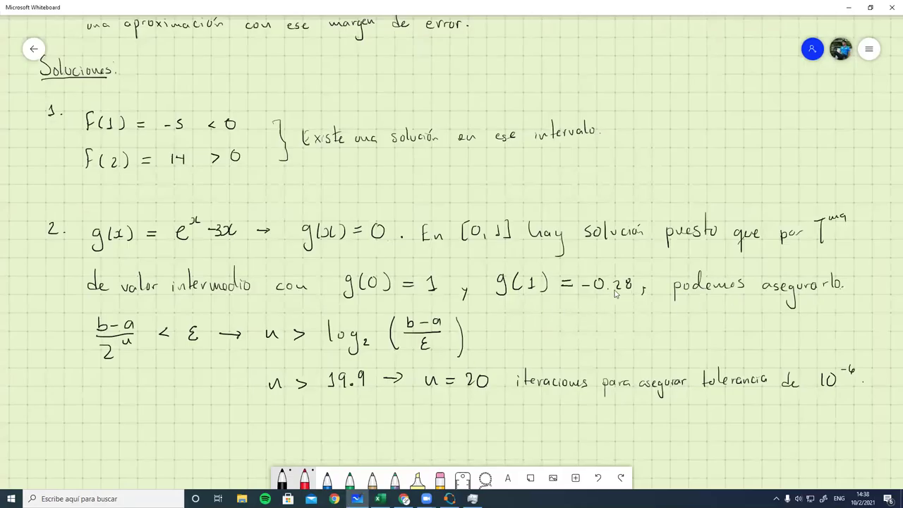
pyautogui.hotkey('alt', 'Tab')
pyautogui.click(168, 111)
pyautogui.click(160, 90)
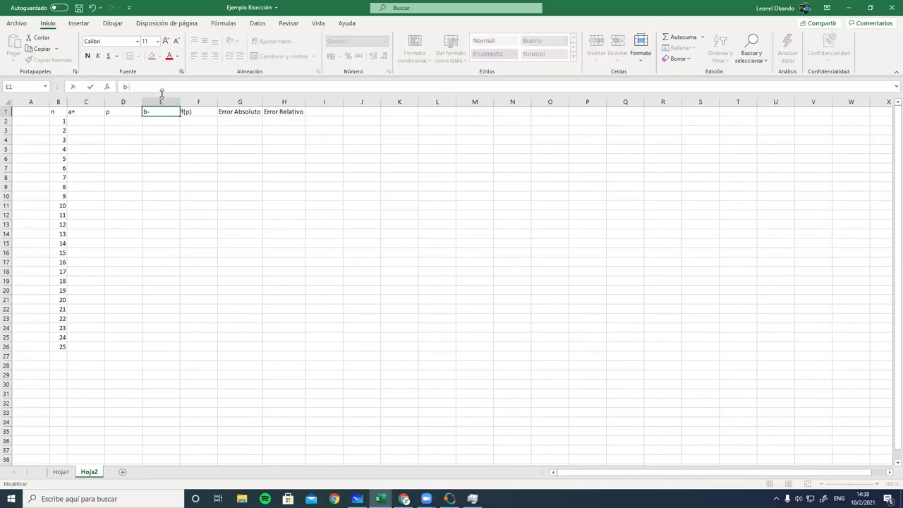
pyautogui.press('Return')
# Step: Enter the starting interval in the first iteration row: 0 under a+ and 1 under b-
pyautogui.click(96, 119)
pyautogui.write('0')
pyautogui.press('Tab')
pyautogui.press('Tab')
pyautogui.write('1')
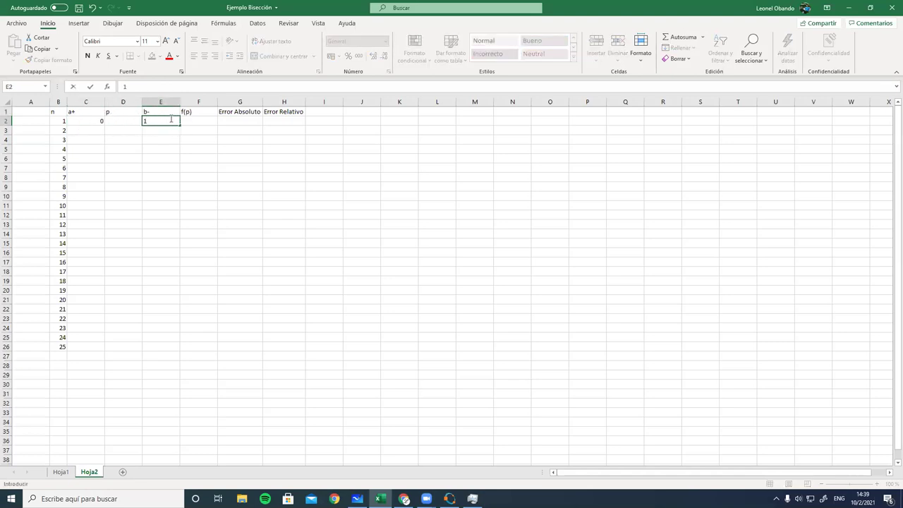
pyautogui.hotkey('ctrl', 'Return')
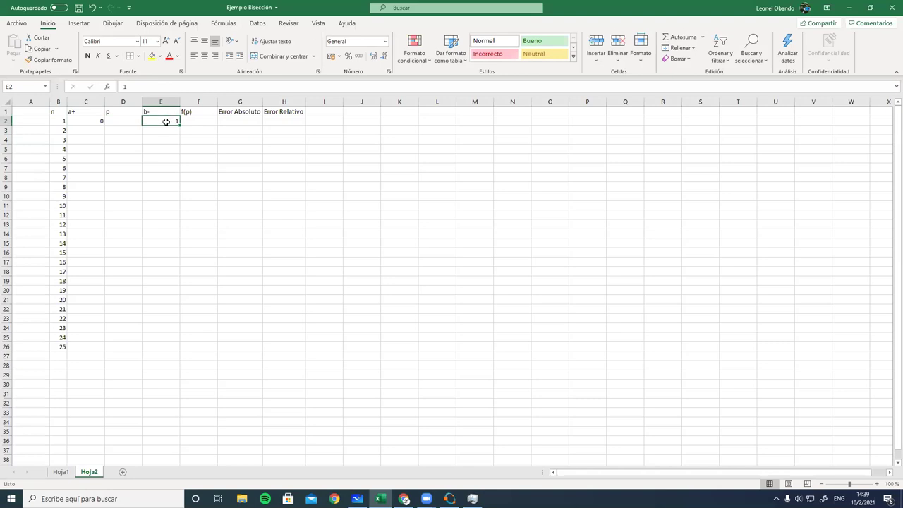
# Step: Enter the midpoint formula =(C2+E2)/2 in D2 and fill it down the p column to D26
pyautogui.click(130, 123)
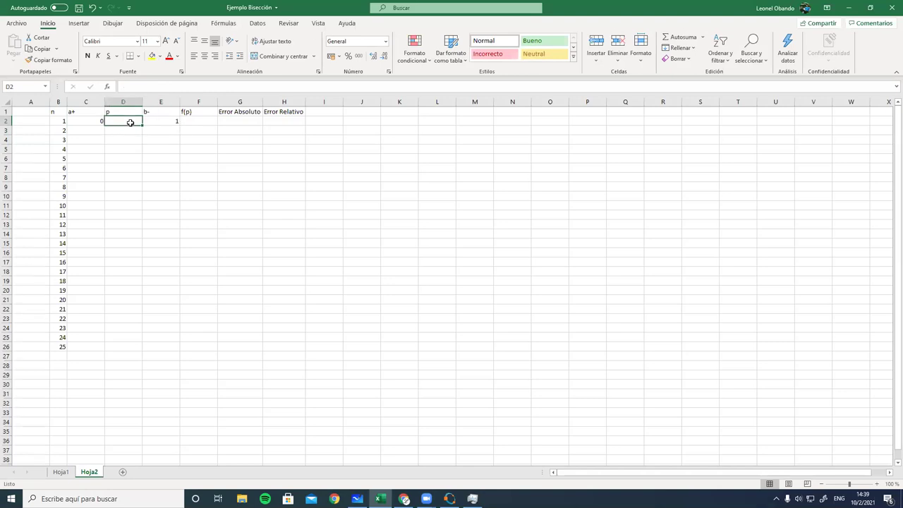
pyautogui.doubleClick(130, 122)
pyautogui.write('=')
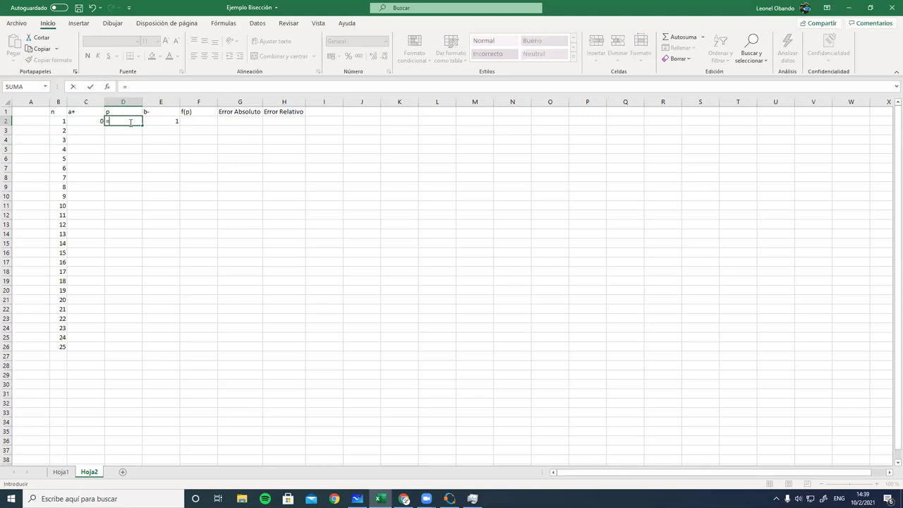
pyautogui.write('(')
pyautogui.click(85, 122)
pyautogui.write('+')
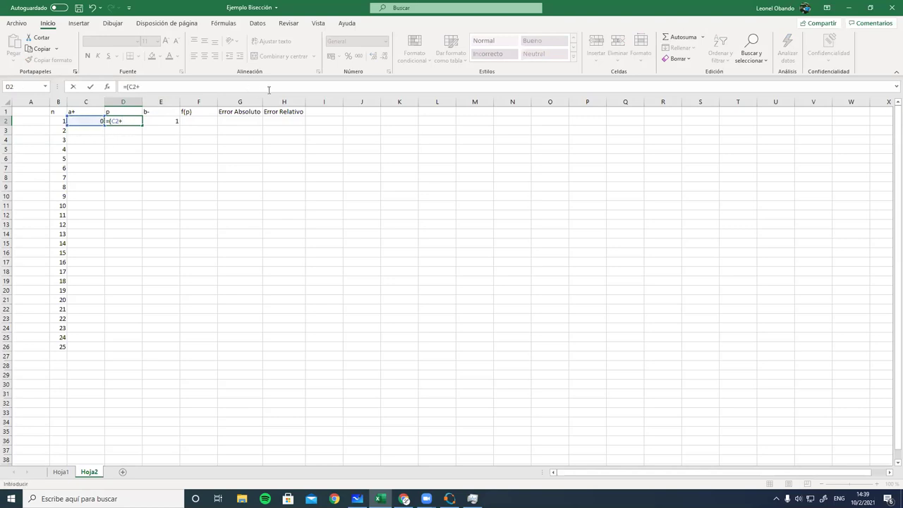
pyautogui.click(158, 125)
pyautogui.write(')/2')
pyautogui.press('Return')
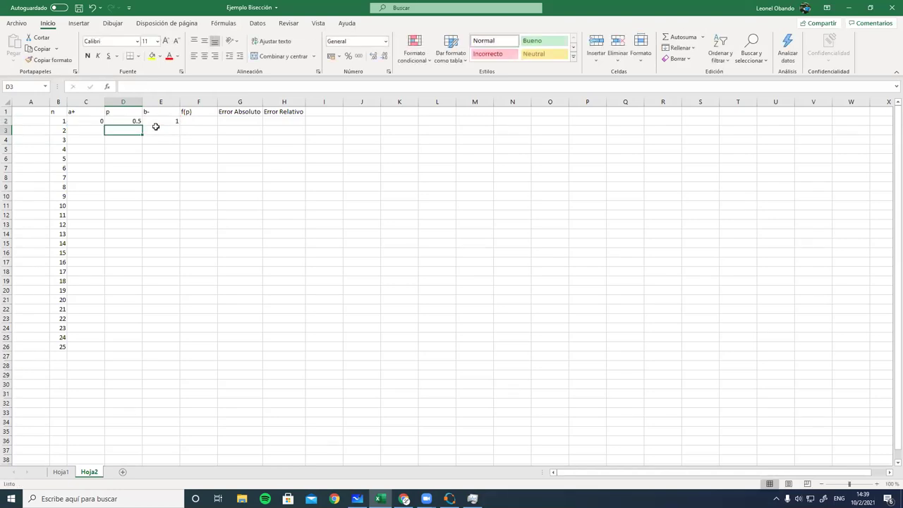
pyautogui.click(132, 120)
pyautogui.moveTo(141, 125); pyautogui.dragTo(141, 351)
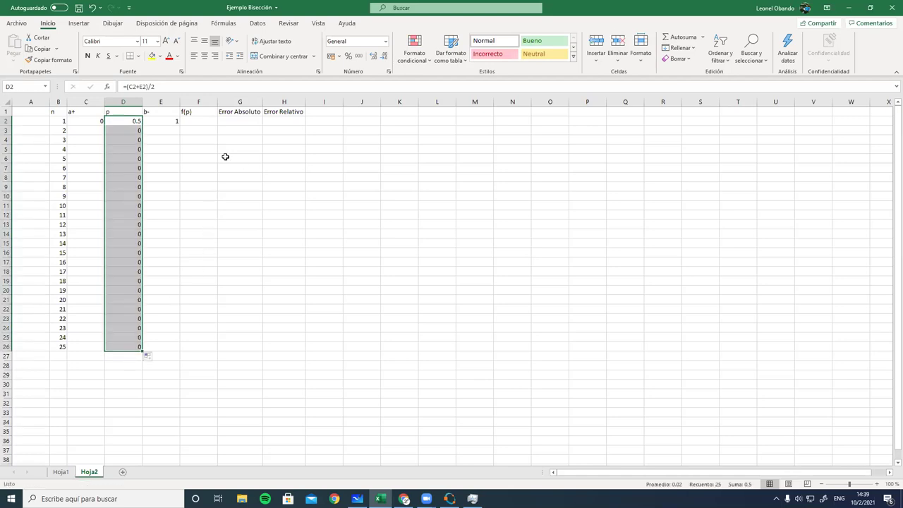
# Step: Enter the function formula =EXP(D2)-3*D2 in F2 and fill it down the f(p) column to F26
pyautogui.click(202, 122)
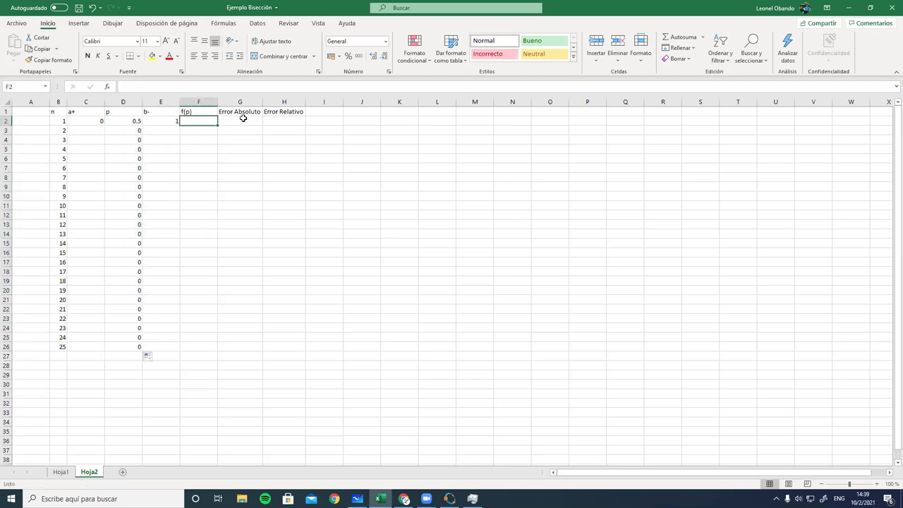
pyautogui.write('=')
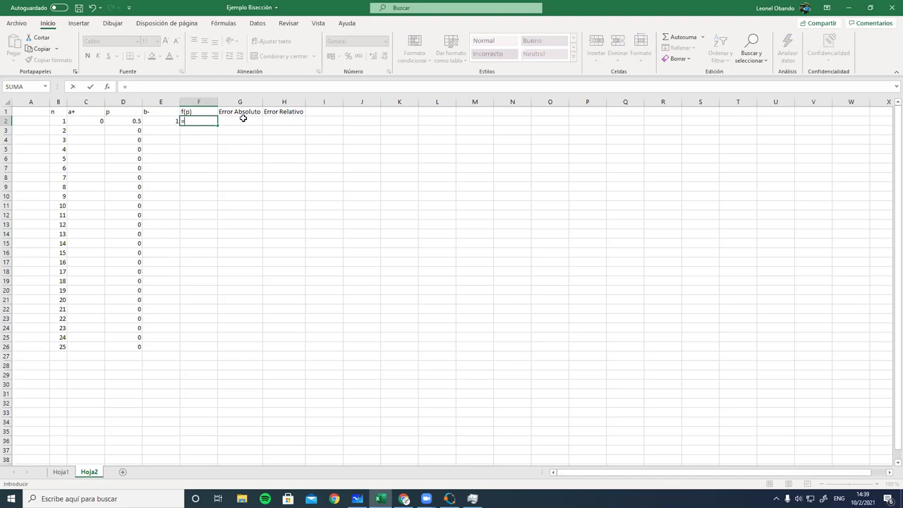
pyautogui.write('EXP(')
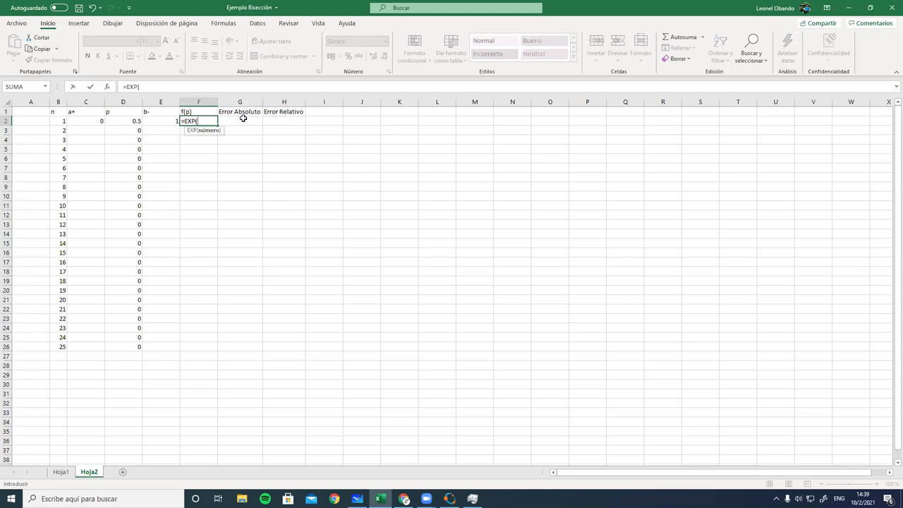
pyautogui.click(125, 121)
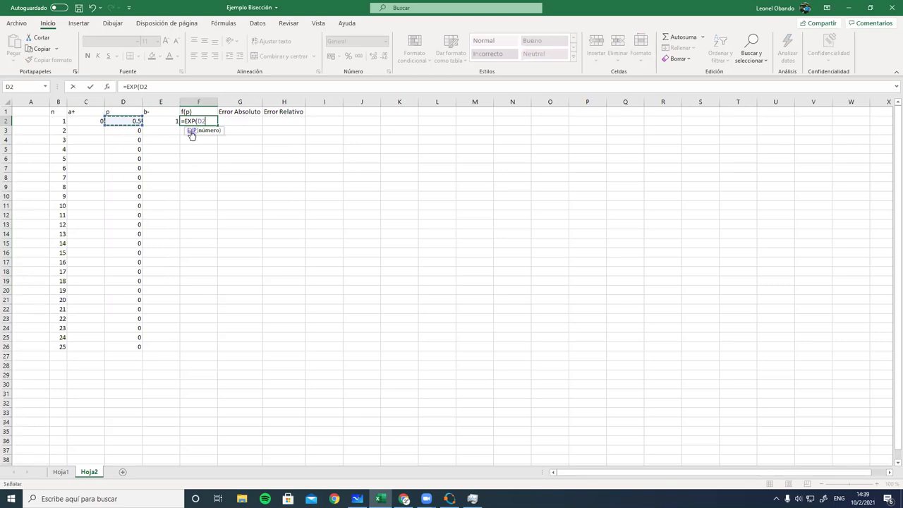
pyautogui.write(')-3*')
pyautogui.click(118, 121)
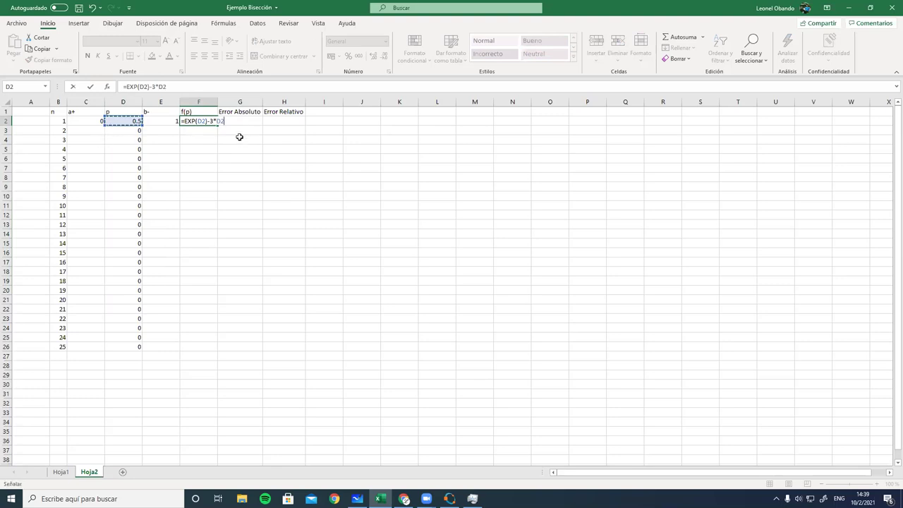
pyautogui.press('Return')
pyautogui.click(211, 122)
pyautogui.moveTo(217, 125); pyautogui.dragTo(198, 350)
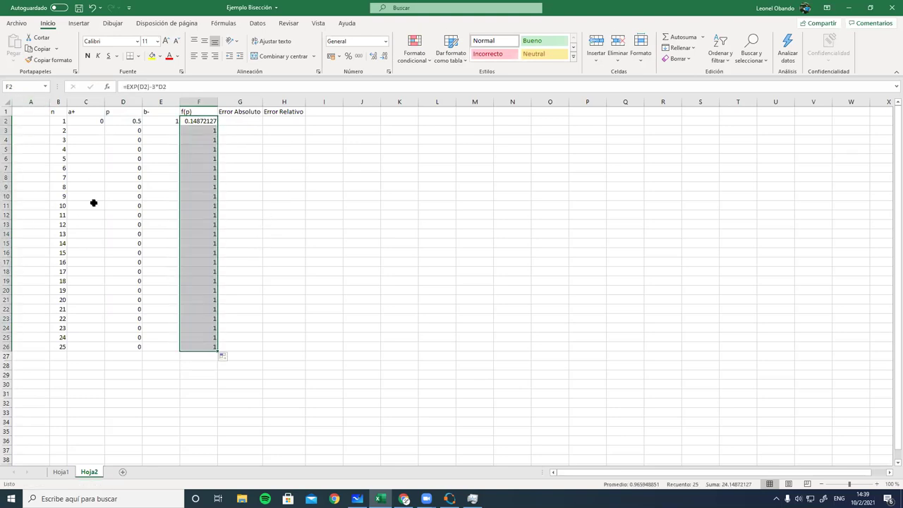
pyautogui.click(147, 224)
pyautogui.click(246, 122)
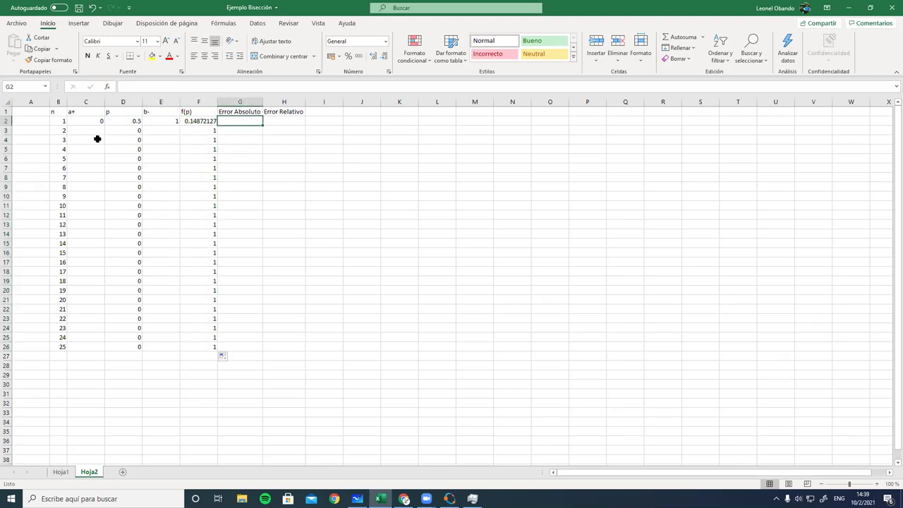
pyautogui.moveTo(87, 101); pyautogui.dragTo(147, 119)
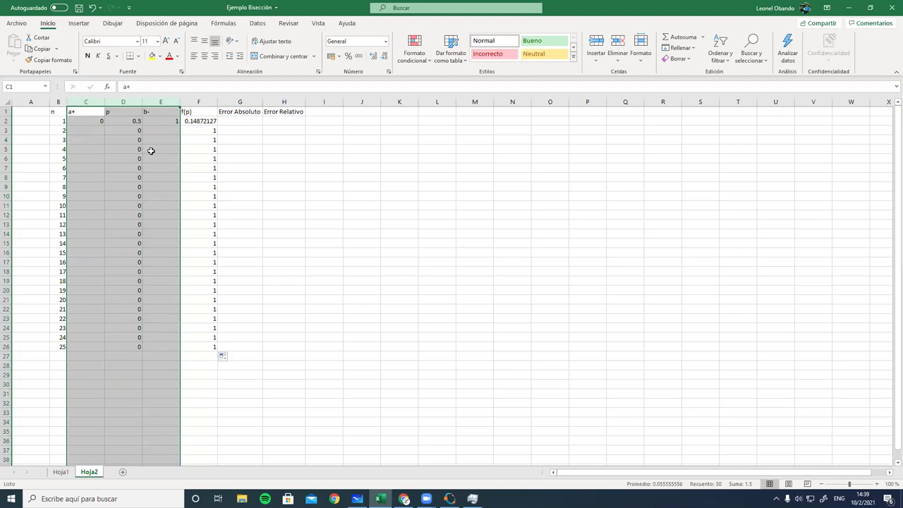
pyautogui.click(93, 132)
pyautogui.press('Right')
pyautogui.press('Right')
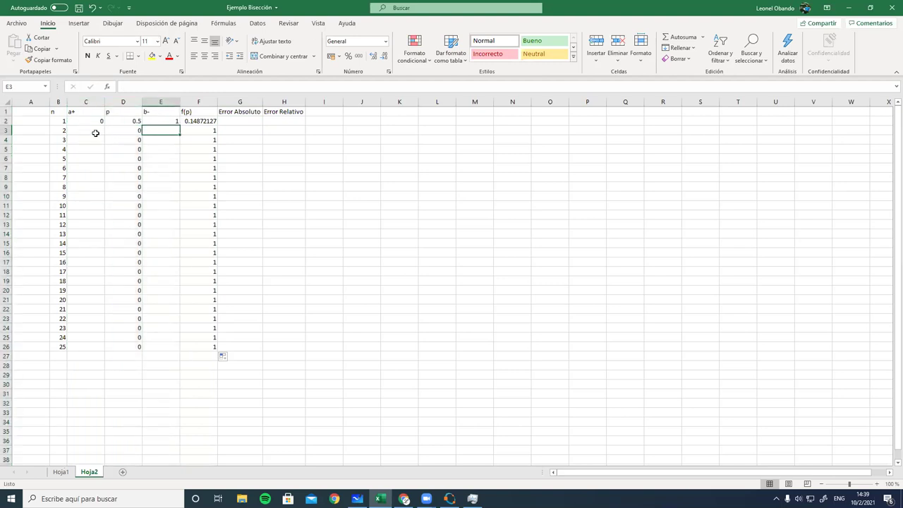
pyautogui.click(93, 132)
pyautogui.click(77, 111)
# Step: Enter the a+ update formula =SI(SIGNO(F2)=1;D2;C2) in C3 for the second iteration
pyautogui.click(80, 129)
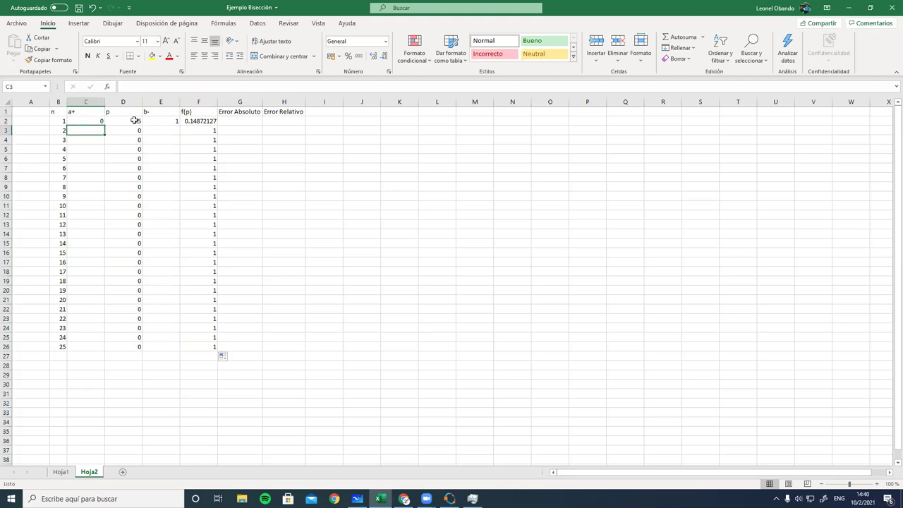
pyautogui.write('=')
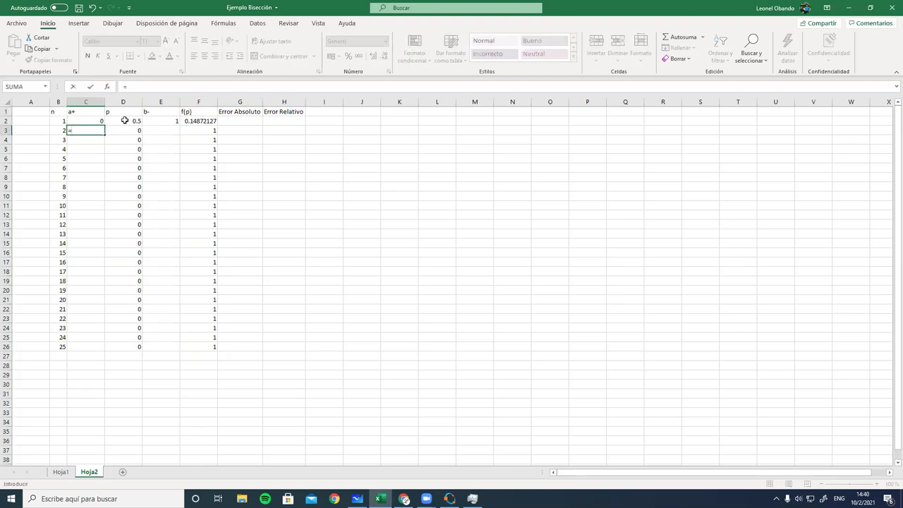
pyautogui.write('SI(')
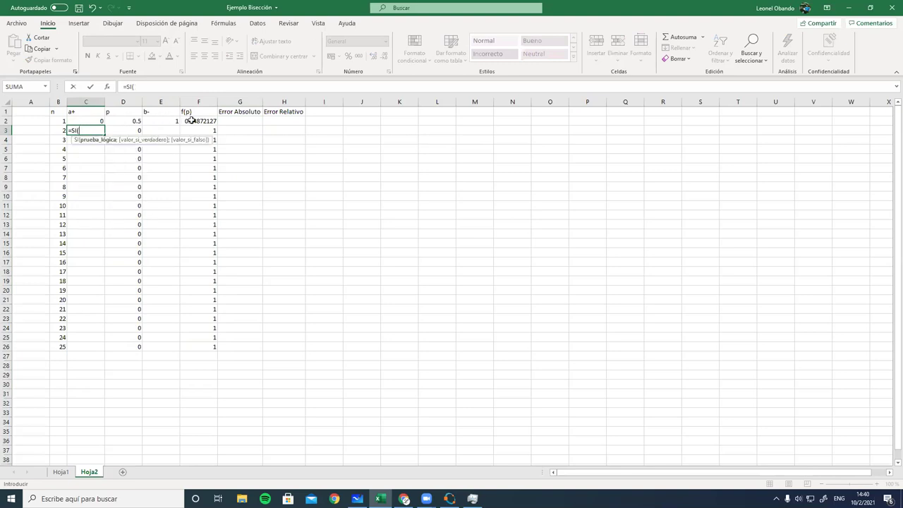
pyautogui.write('SIGNO')
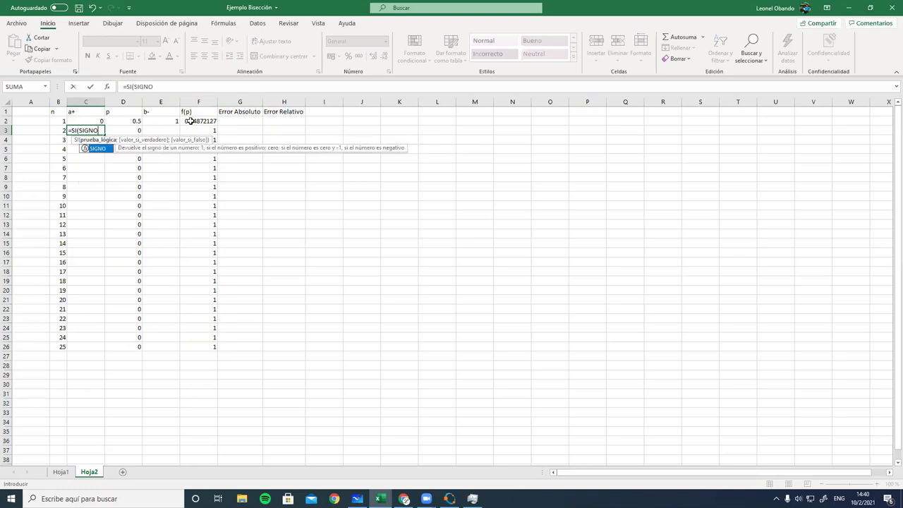
pyautogui.write('(')
pyautogui.click(191, 122)
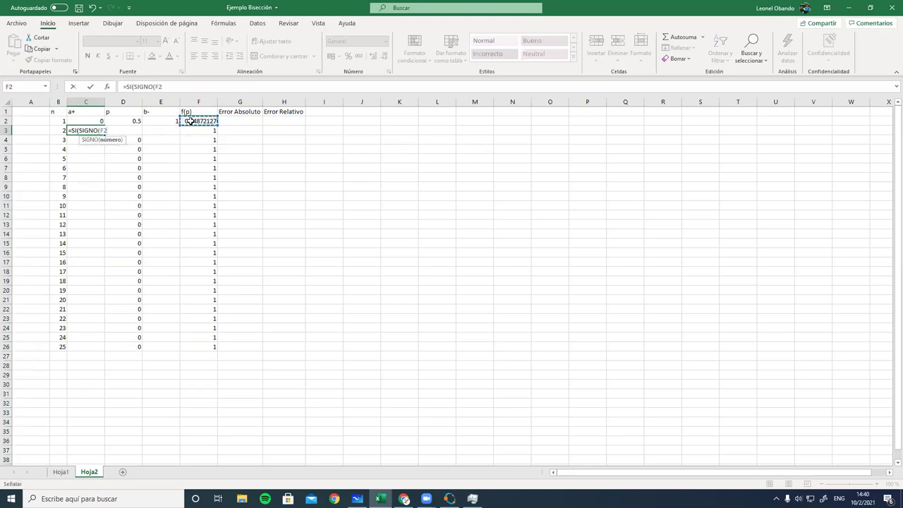
pyautogui.write(')')
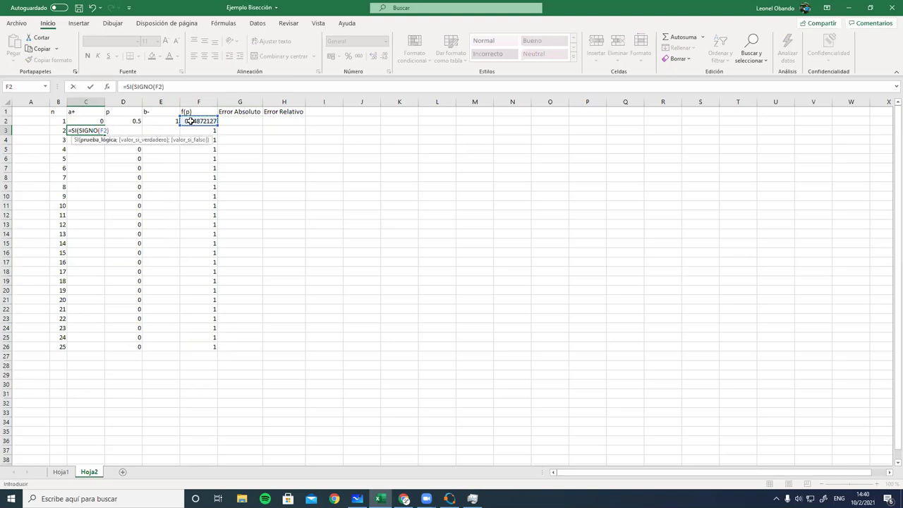
pyautogui.write('=1;')
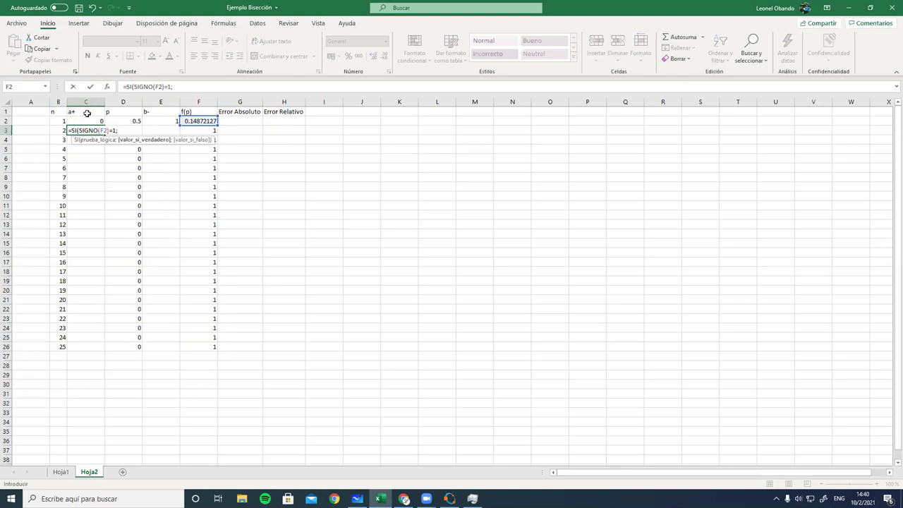
pyautogui.click(95, 121)
pyautogui.click(128, 121)
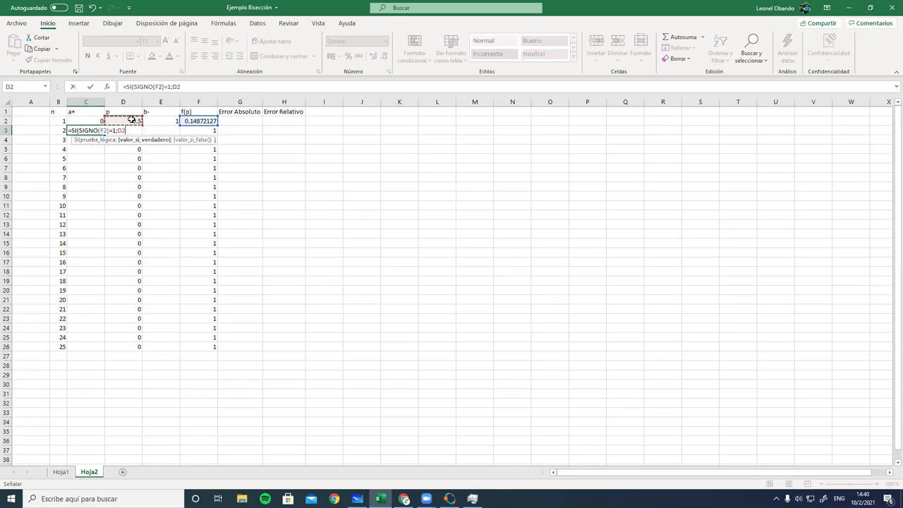
pyautogui.write(';')
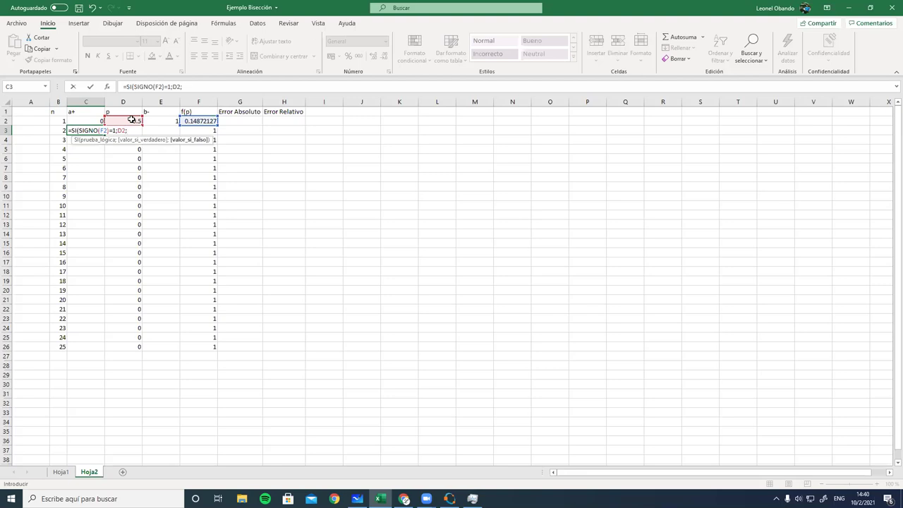
pyautogui.click(88, 121)
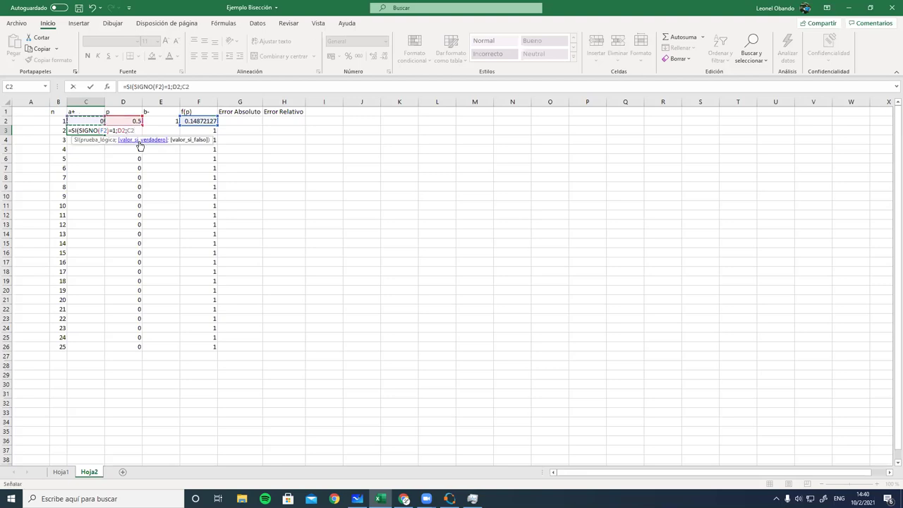
pyautogui.write(')')
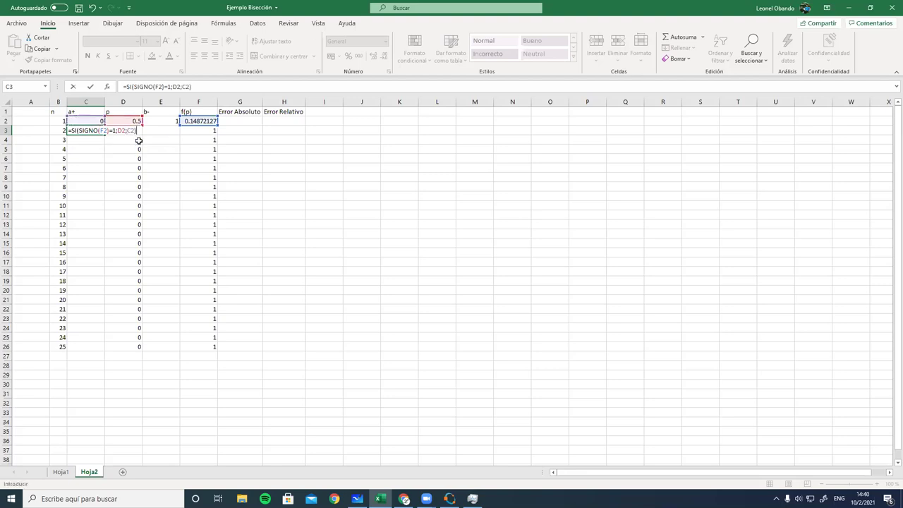
pyautogui.press('Return')
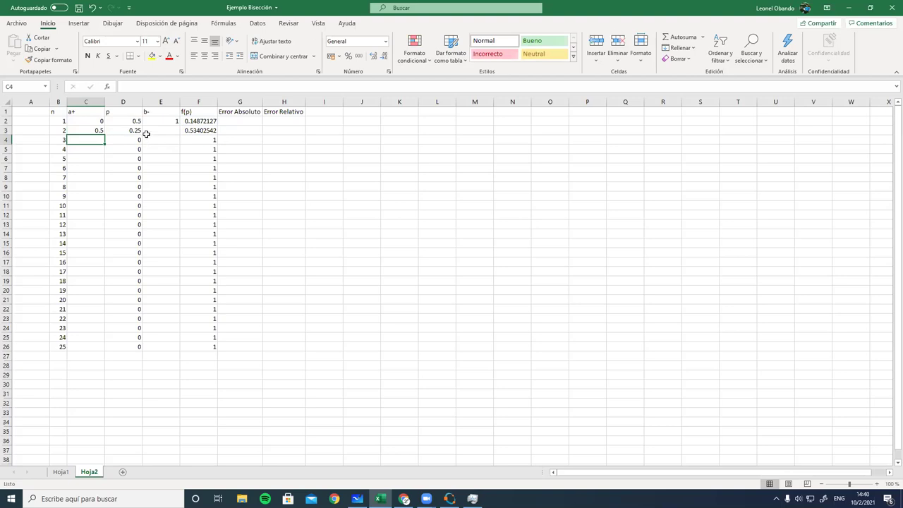
pyautogui.click(95, 128)
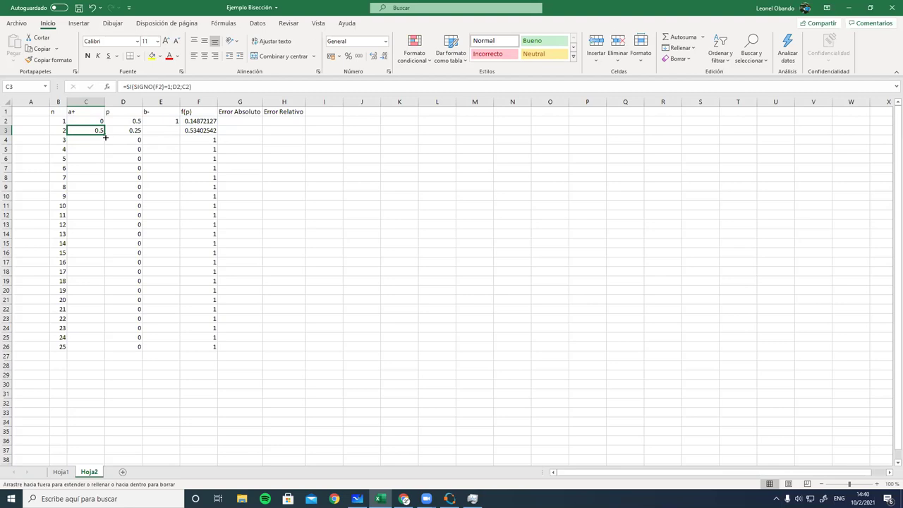
pyautogui.click(123, 131)
# Step: Enter the b- update formula =SI(SIGNO(F2)=-1;D2;E2) in E3 for the second iteration
pyautogui.click(165, 134)
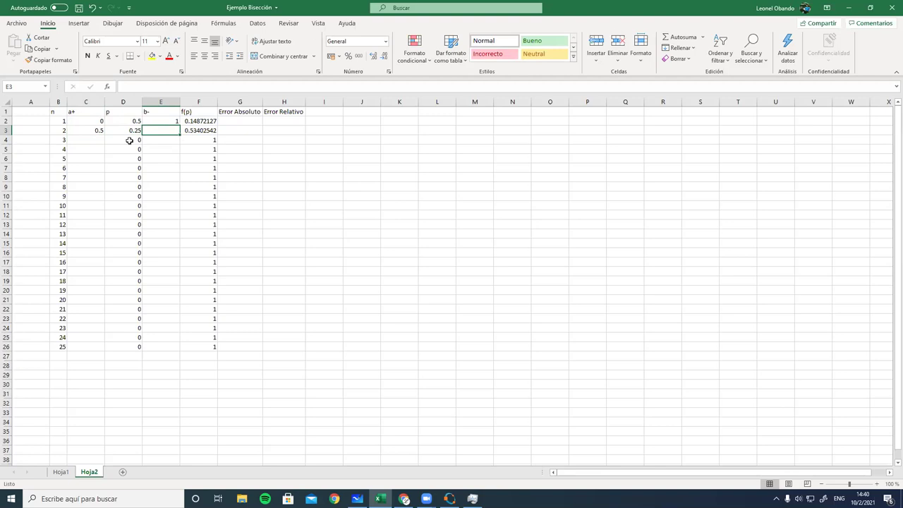
pyautogui.write('=')
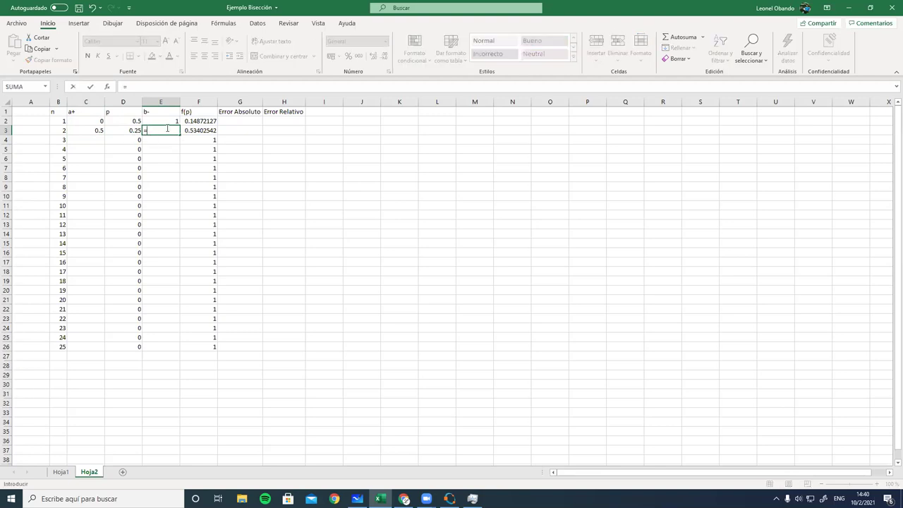
pyautogui.write('SI(')
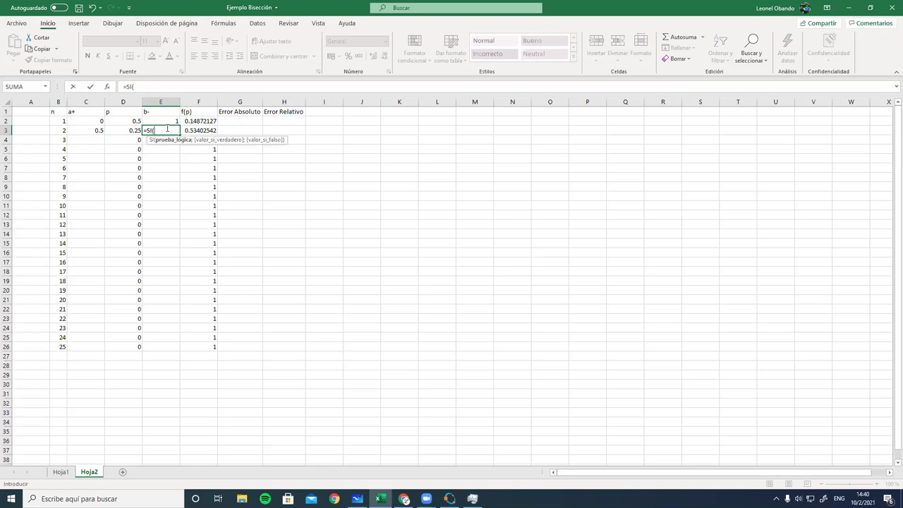
pyautogui.write('SIGNO')
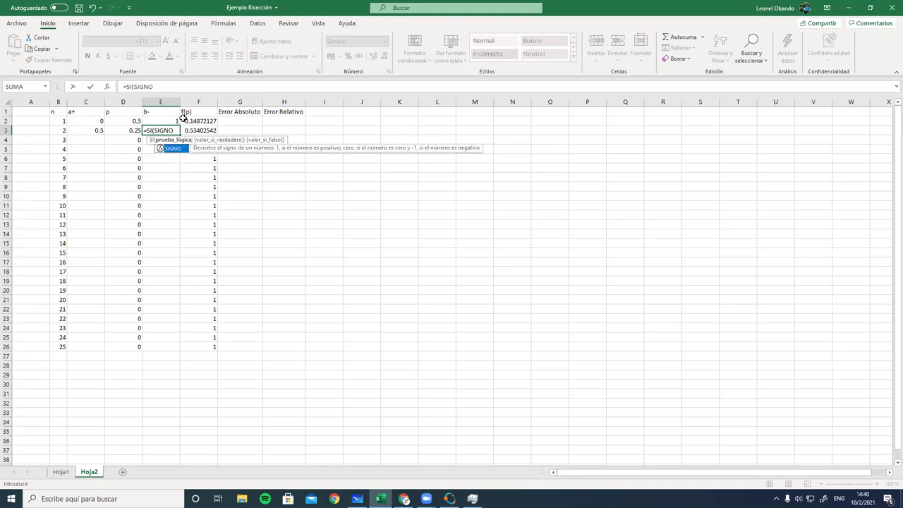
pyautogui.click(263, 124)
pyautogui.press('Return')
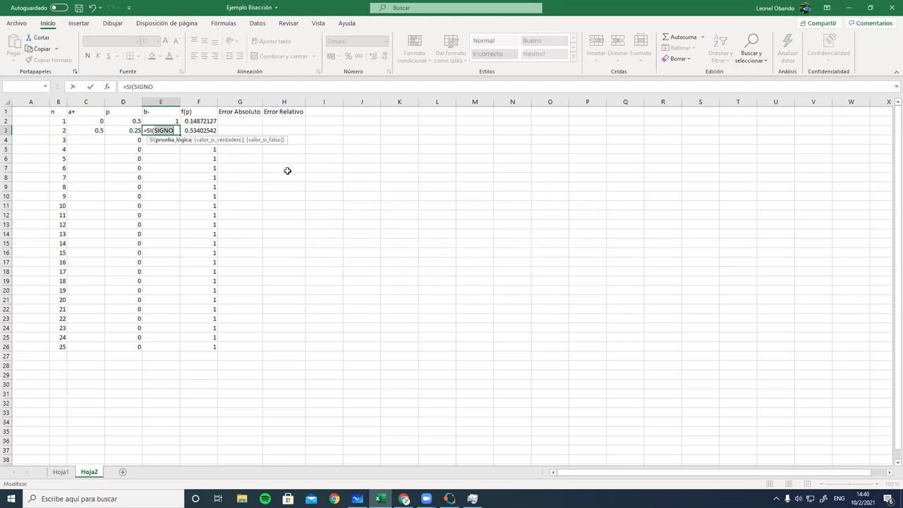
pyautogui.press('BackSpace')
pyautogui.press('BackSpace')
pyautogui.press('BackSpace')
pyautogui.press('BackSpace')
pyautogui.press('BackSpace')
pyautogui.write('(SIGNO(')
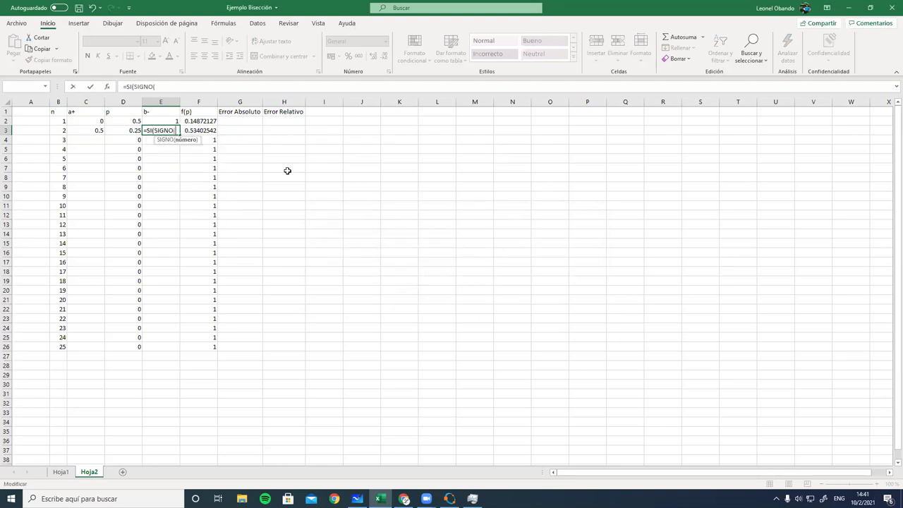
pyautogui.click(199, 122)
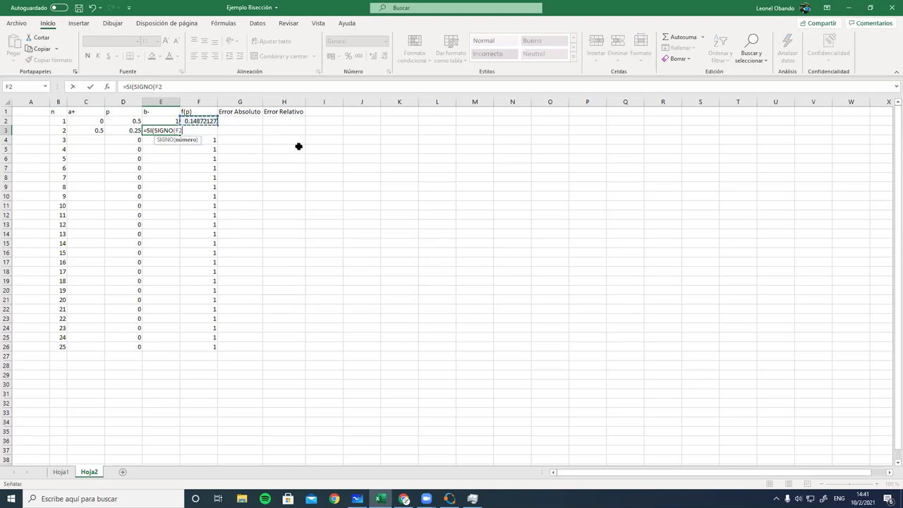
pyautogui.write('=')
pyautogui.write(')')
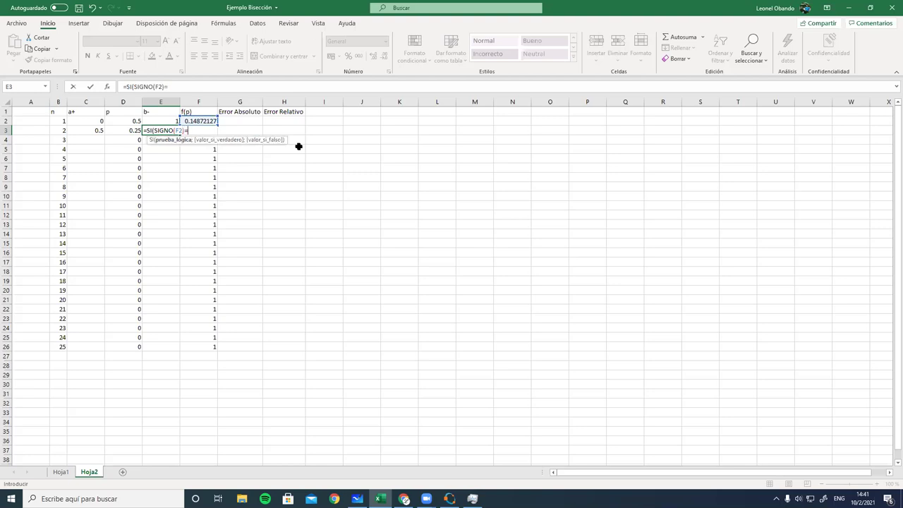
pyautogui.write('=-1;')
pyautogui.click(127, 119)
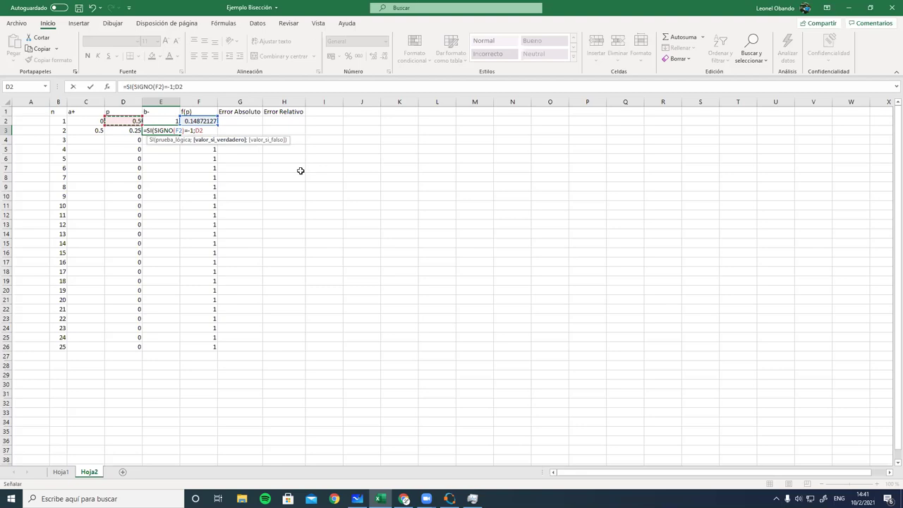
pyautogui.write(';')
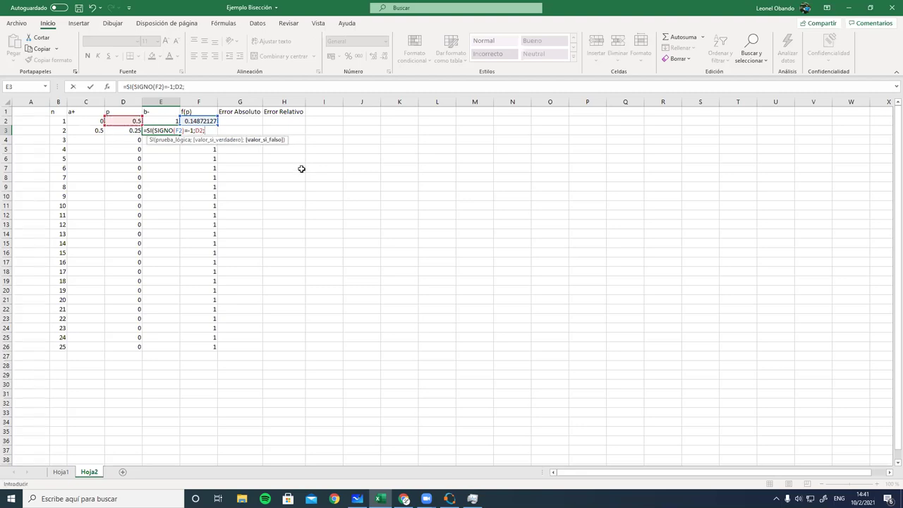
pyautogui.click(173, 122)
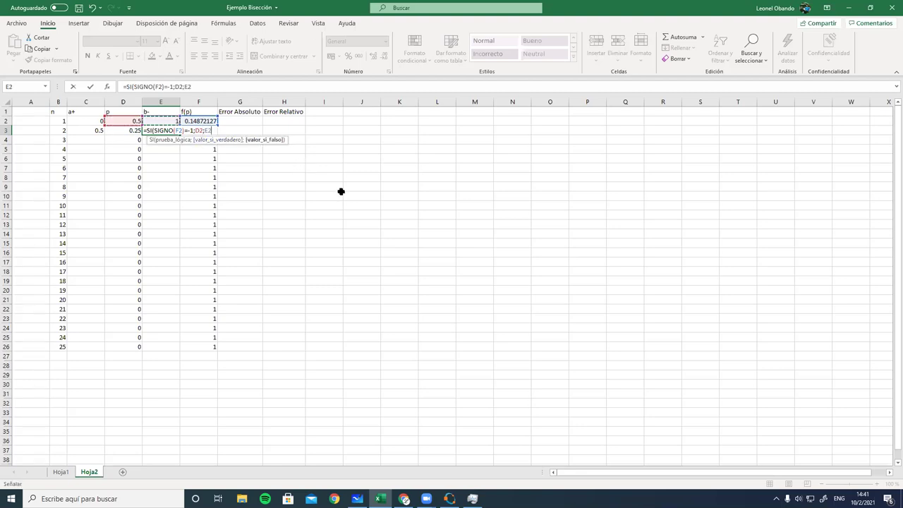
pyautogui.write(')')
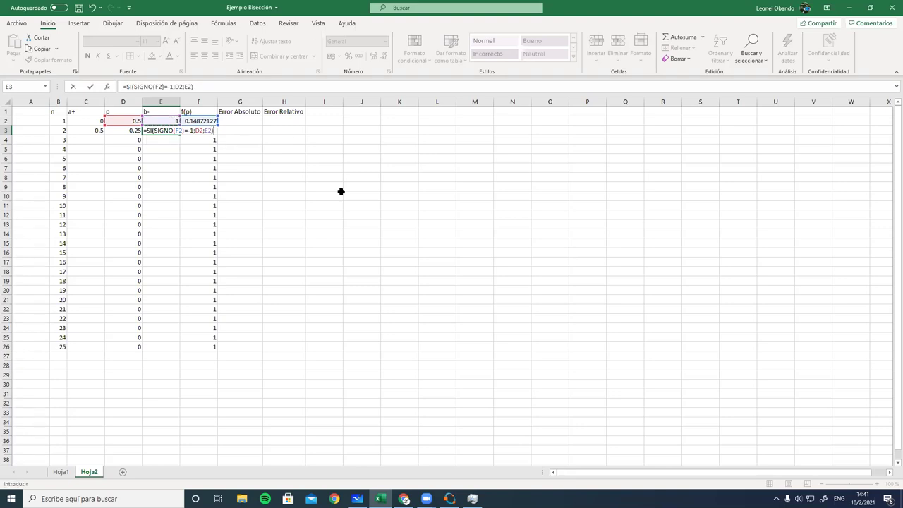
pyautogui.press('Return')
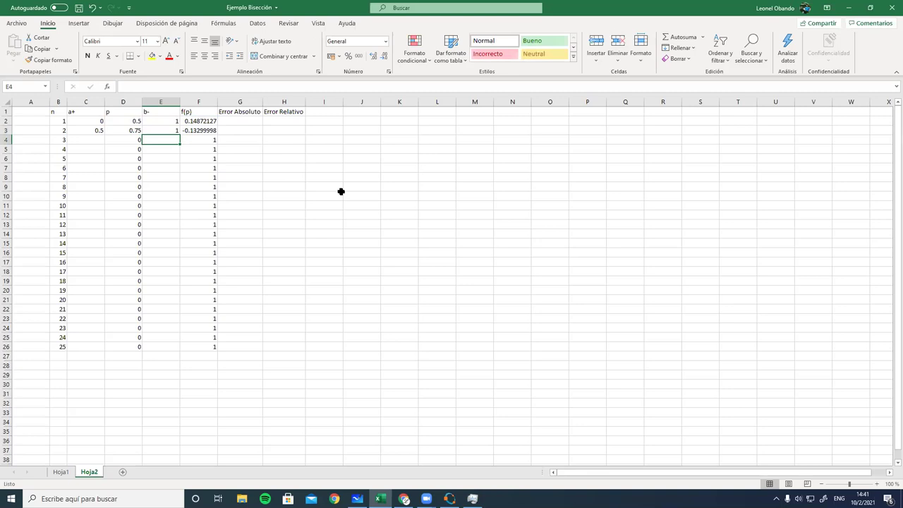
# Step: Extend the second iteration's a+, p, b- and f(p) formulas in C3:F3 down to row 5 and check the updated interval
pyautogui.click(204, 122)
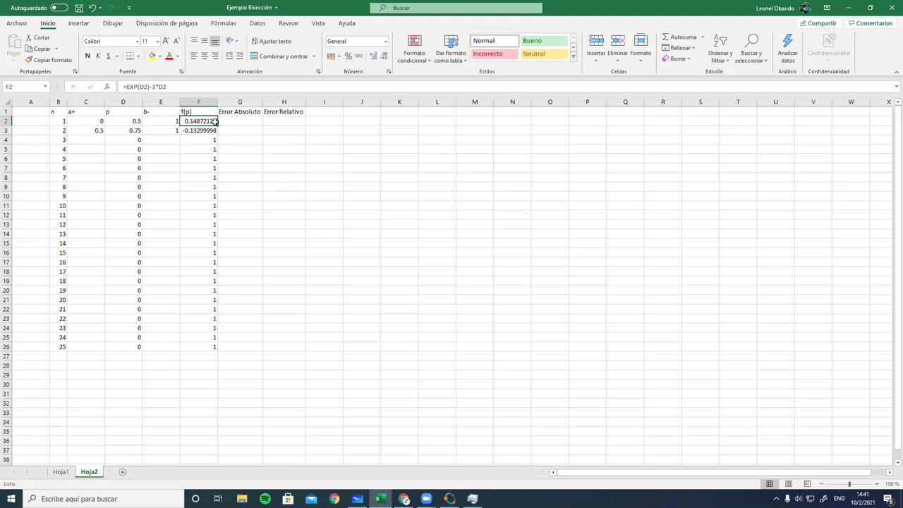
pyautogui.click(89, 132)
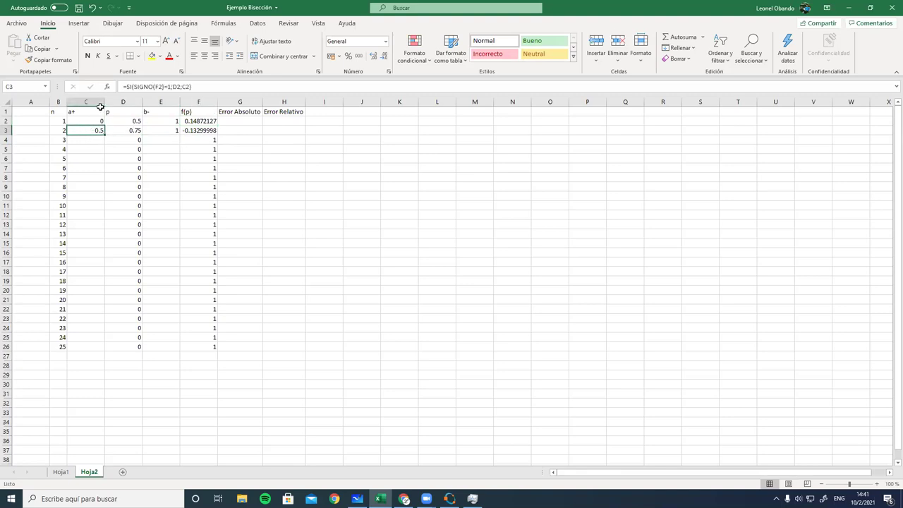
pyautogui.moveTo(93, 130); pyautogui.dragTo(209, 141)
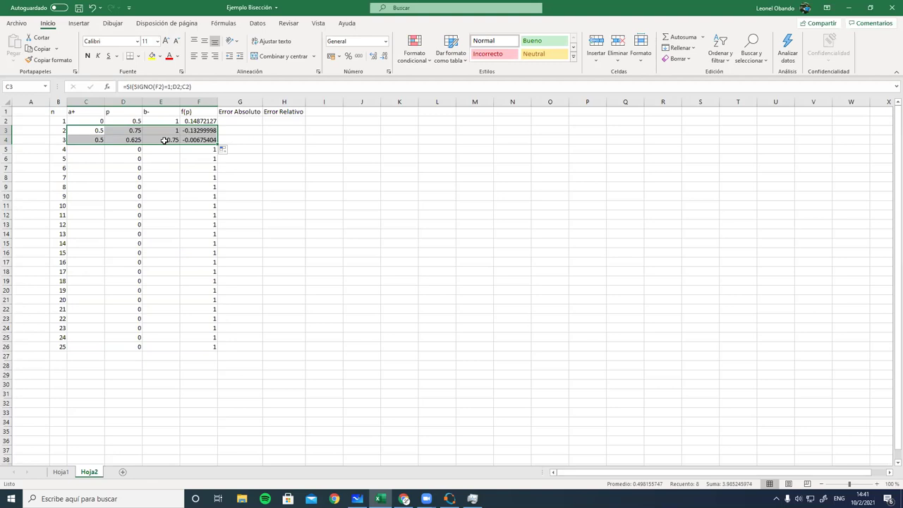
pyautogui.moveTo(218, 144); pyautogui.dragTo(209, 156)
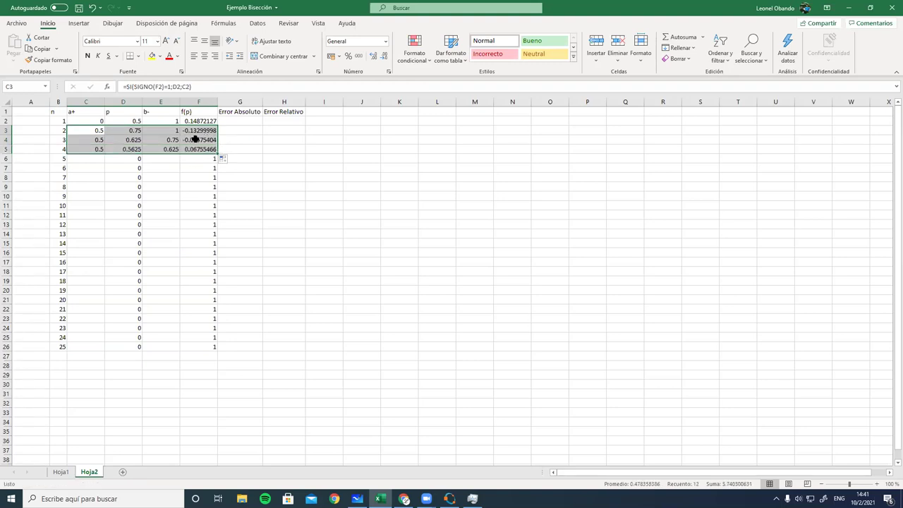
pyautogui.click(126, 142)
pyautogui.moveTo(125, 139); pyautogui.dragTo(157, 149)
pyautogui.click(157, 149)
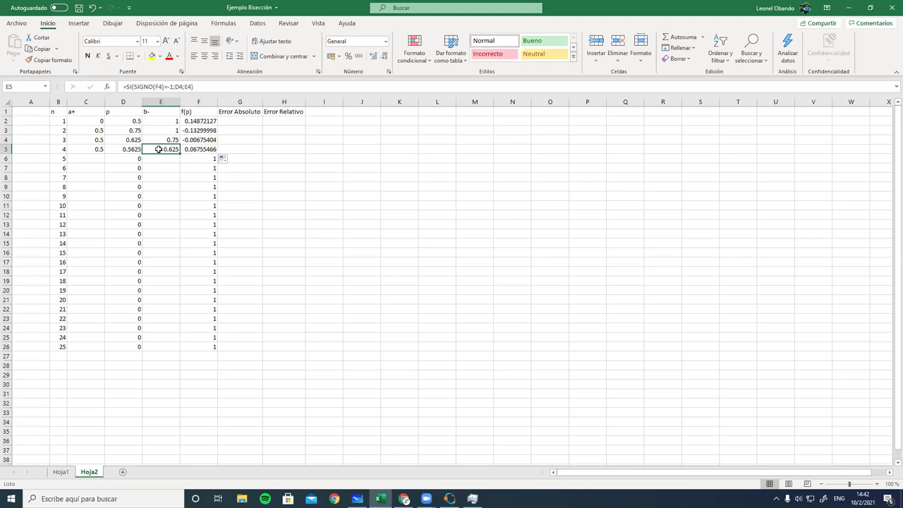
# Step: Fill the C5:F5 iteration formulas down through row 26 so the bisection table covers all 25 iterations
pyautogui.moveTo(98, 150); pyautogui.dragTo(218, 163)
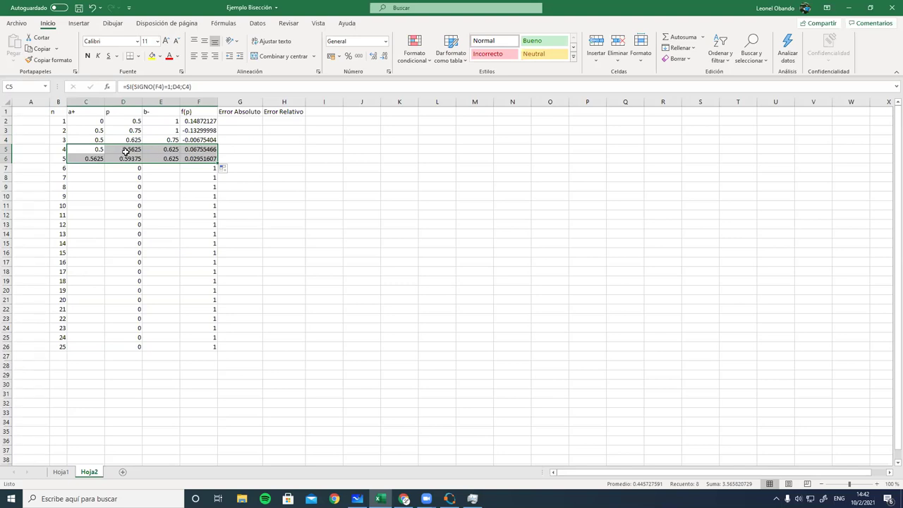
pyautogui.moveTo(218, 164); pyautogui.dragTo(218, 351)
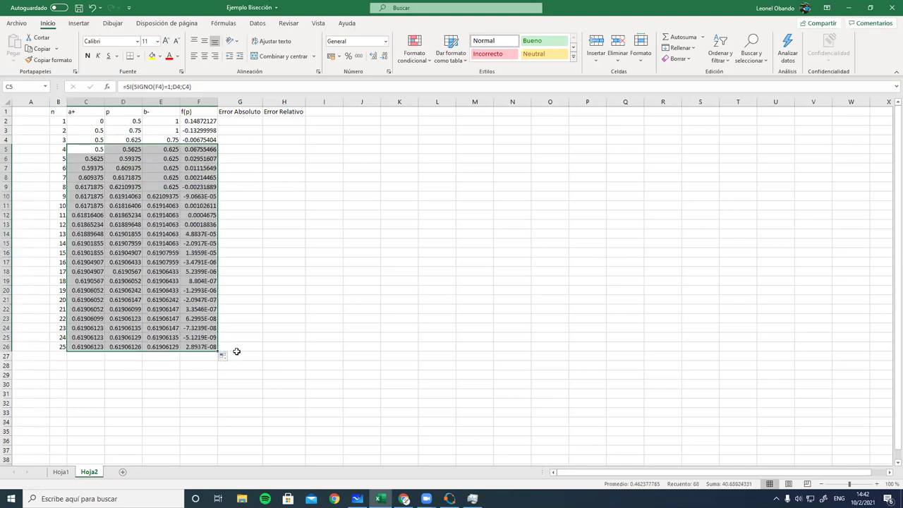
pyautogui.click(247, 300)
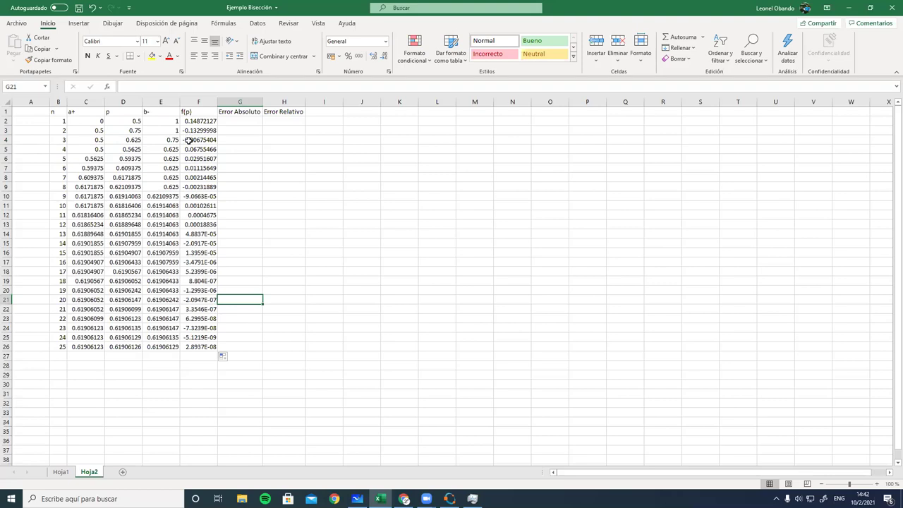
pyautogui.click(254, 125)
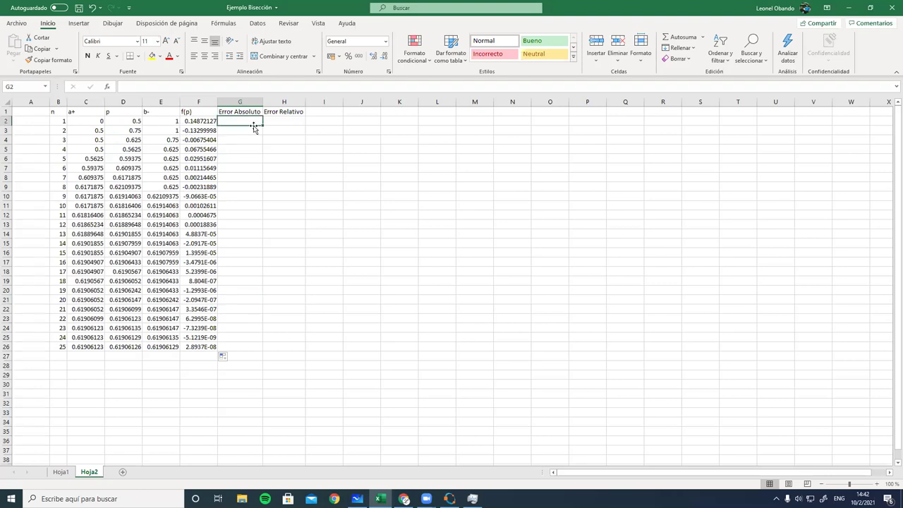
pyautogui.write('=ABS()')
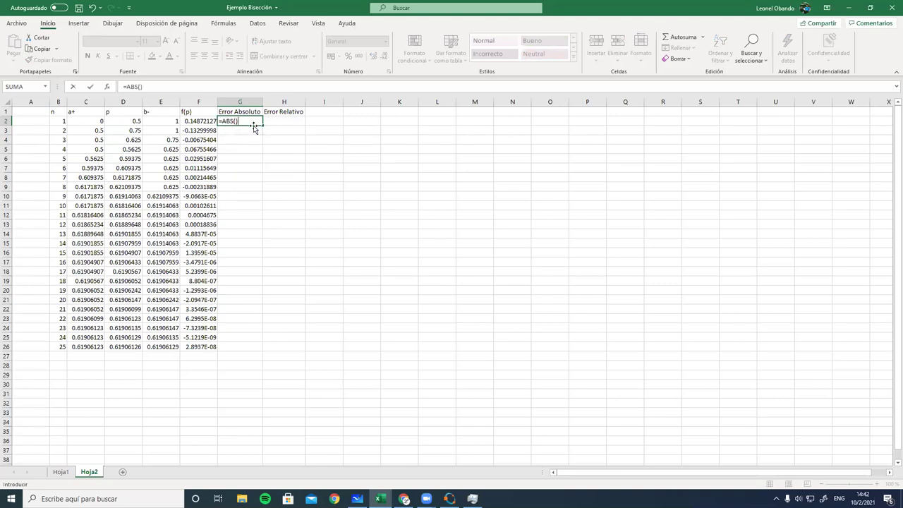
pyautogui.press('BackSpace')
pyautogui.click(130, 121)
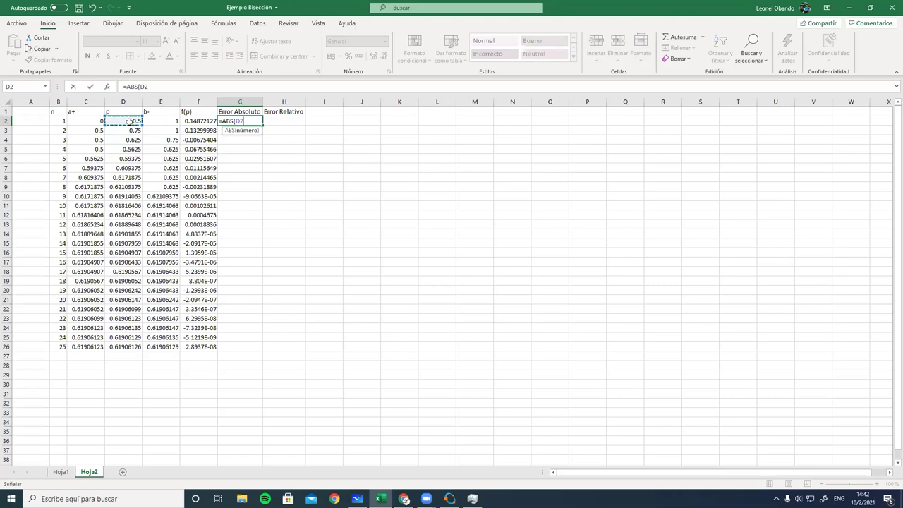
pyautogui.press('BackSpace')
pyautogui.press('BackSpace')
pyautogui.press('BackSpace')
pyautogui.press('BackSpace')
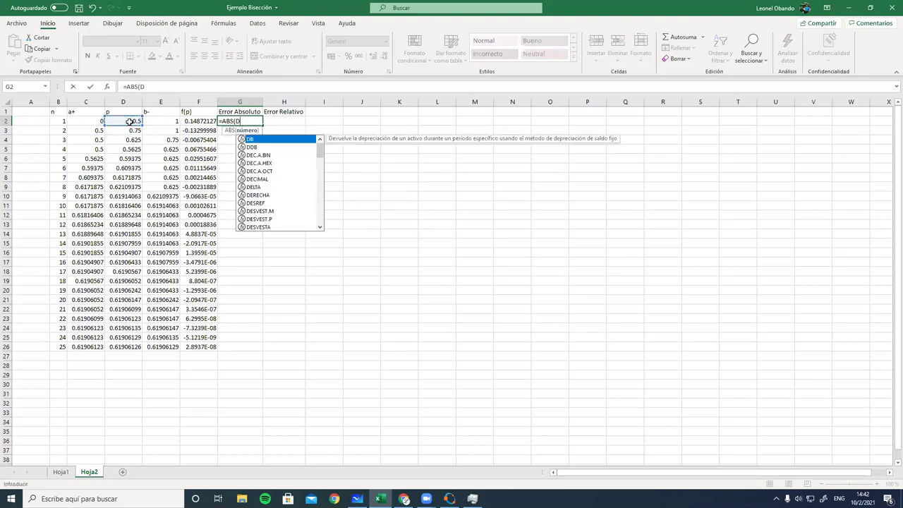
pyautogui.press('BackSpace')
pyautogui.press('BackSpace')
pyautogui.press('BackSpace')
pyautogui.write('*')
pyautogui.press('BackSpace')
# Step: Enter a dash for the first iteration's absolute and relative errors in G2 and H2
pyautogui.write('-G')
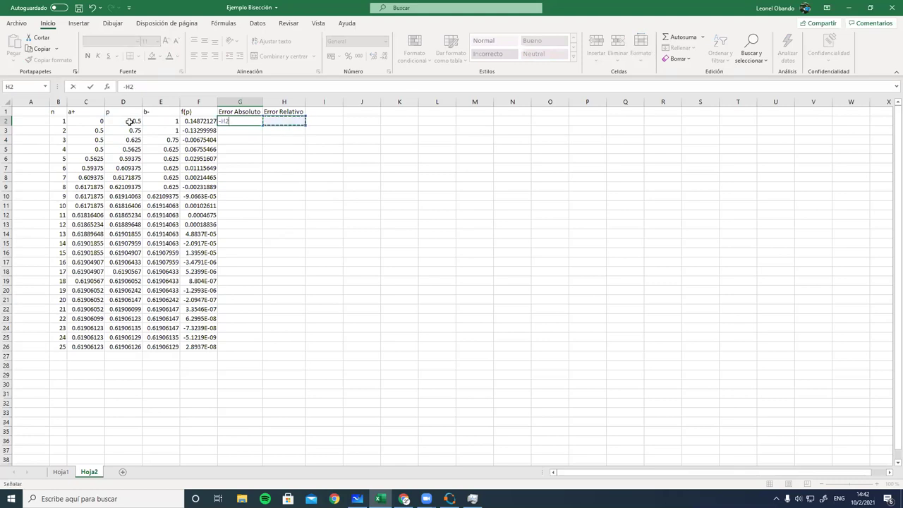
pyautogui.press('BackSpace')
pyautogui.press('Tab')
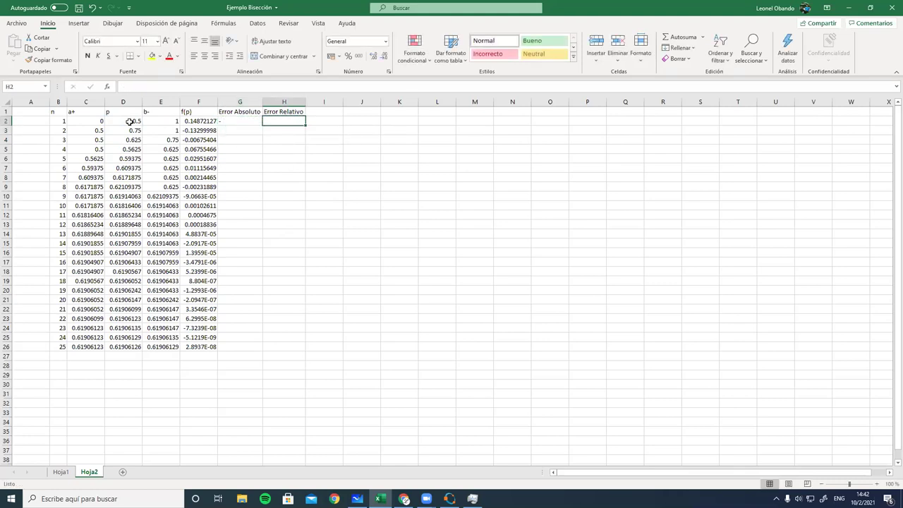
pyautogui.write('-')
pyautogui.press('Return')
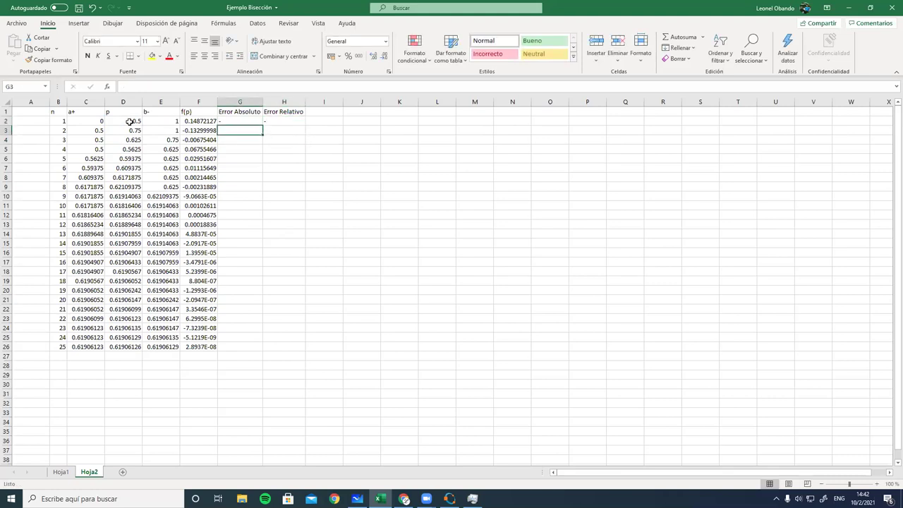
# Step: Enter the absolute error formula =ABS(D3-D2) in G3 for the second iteration
pyautogui.write('=')
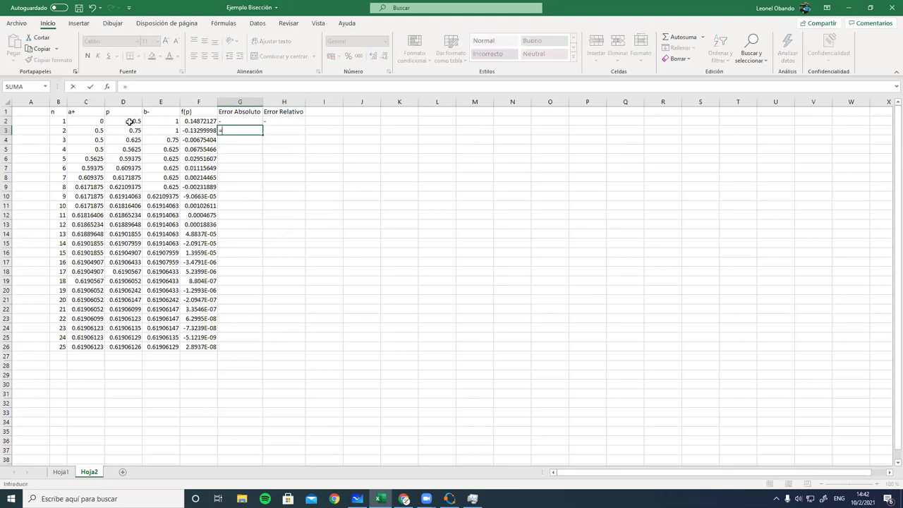
pyautogui.write('AS')
pyautogui.press('BackSpace')
pyautogui.write('BS()')
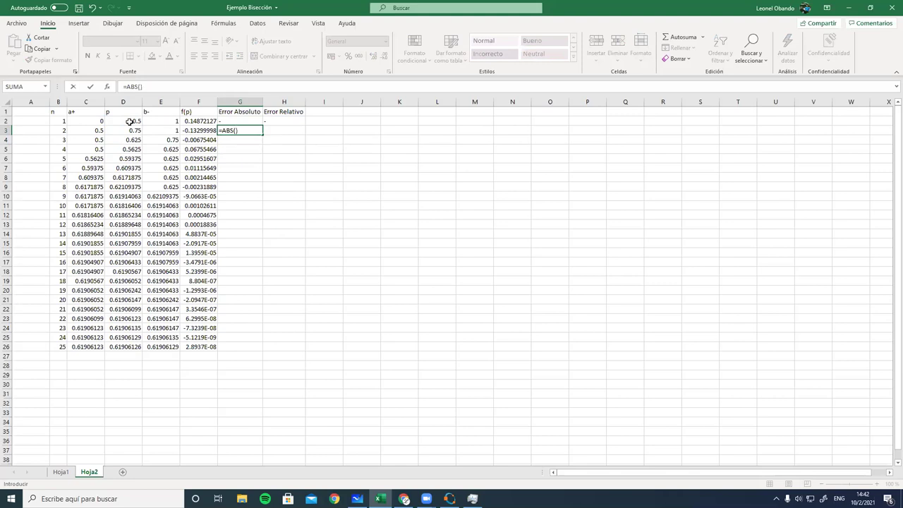
pyautogui.press('BackSpace')
pyautogui.click(132, 132)
pyautogui.write('-')
pyautogui.click(121, 121)
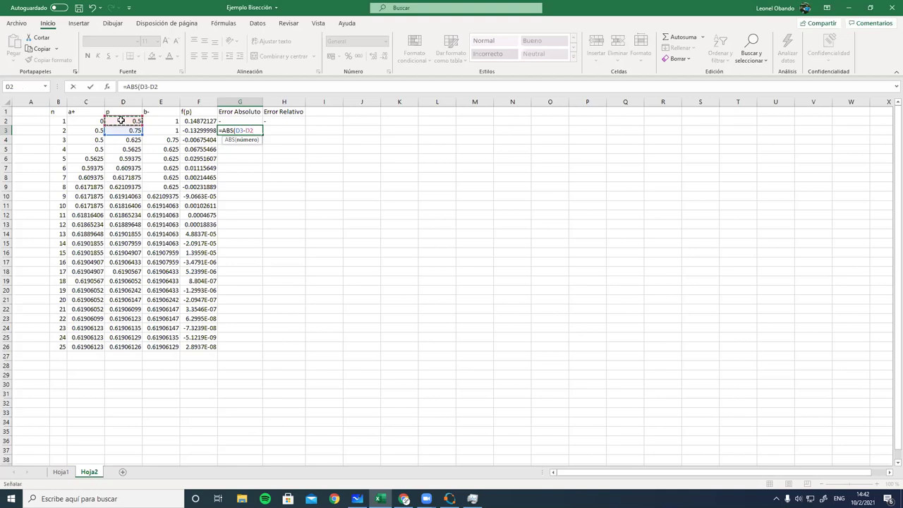
pyautogui.write(')')
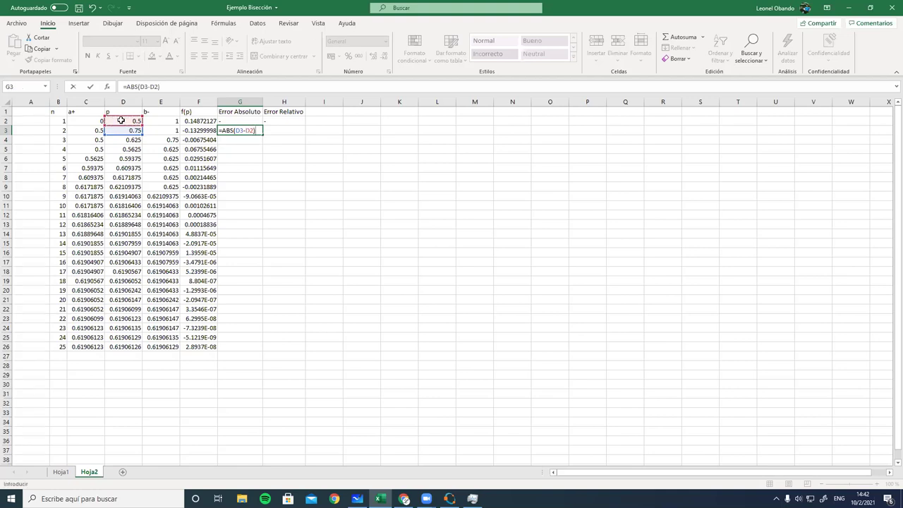
pyautogui.press('Return')
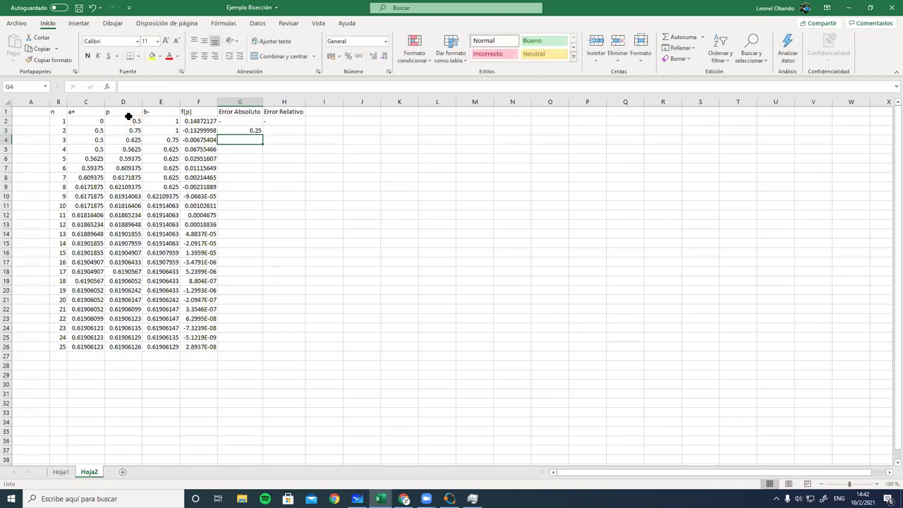
pyautogui.click(245, 131)
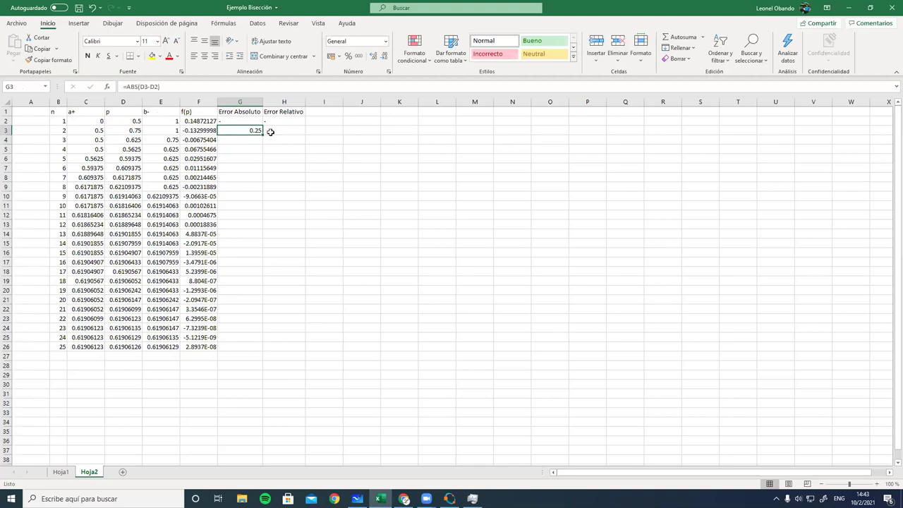
# Step: Enter the relative error formula =G3/ABS(D3) in H3 for the second iteration
pyautogui.click(273, 132)
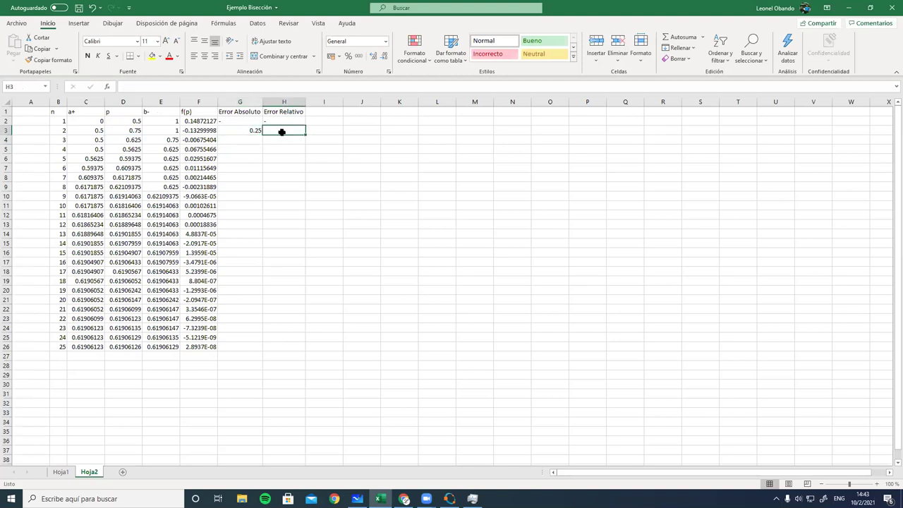
pyautogui.write('=a')
pyautogui.press('BackSpace')
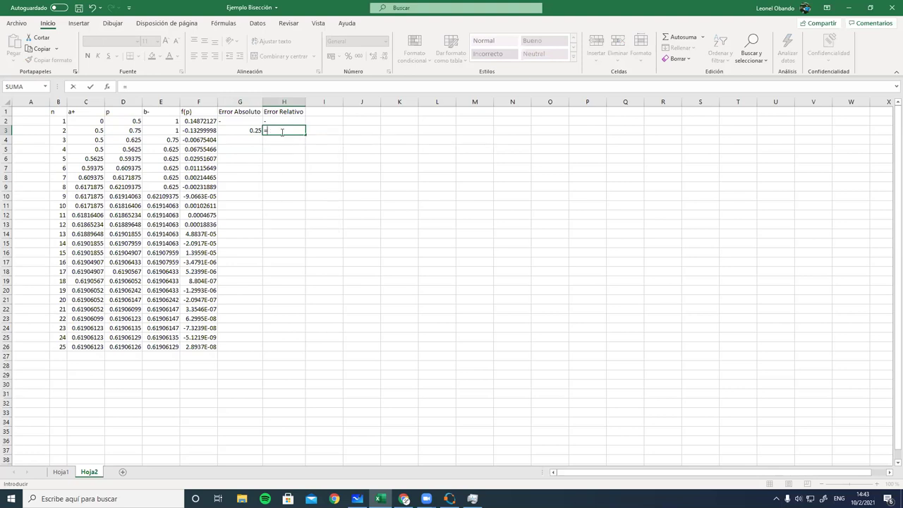
pyautogui.click(234, 133)
pyautogui.write('/ab')
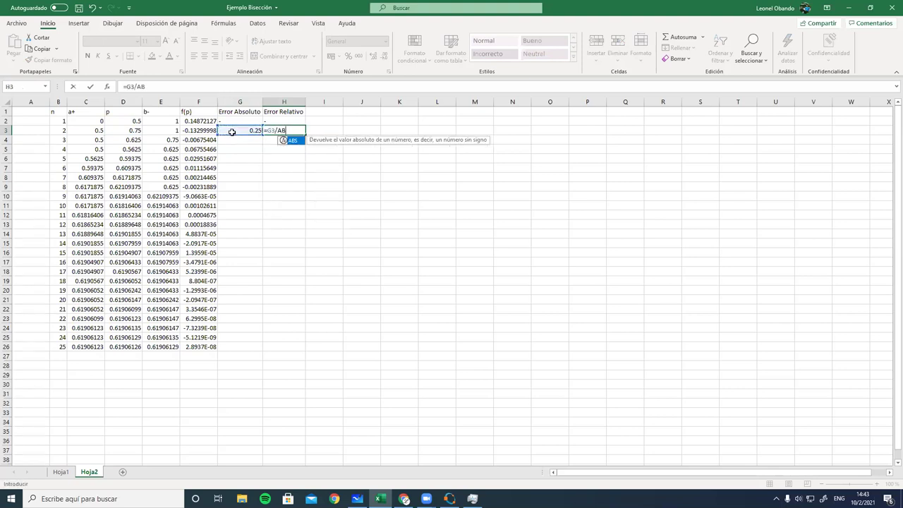
pyautogui.press('Tab')
pyautogui.write(')')
pyautogui.press('BackSpace')
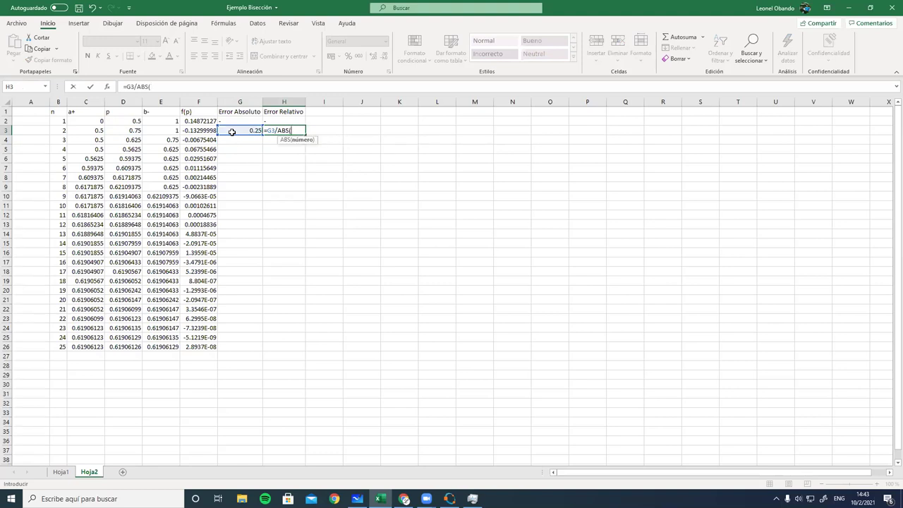
pyautogui.click(134, 131)
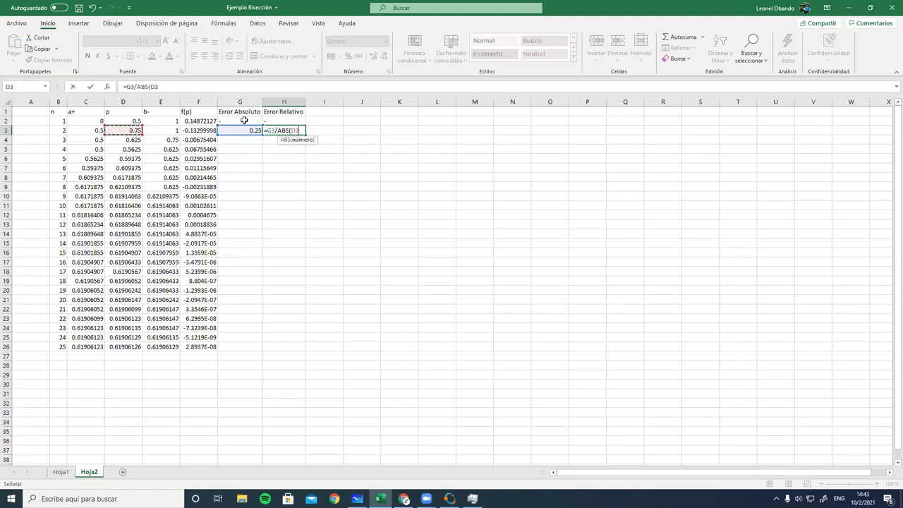
pyautogui.write(')')
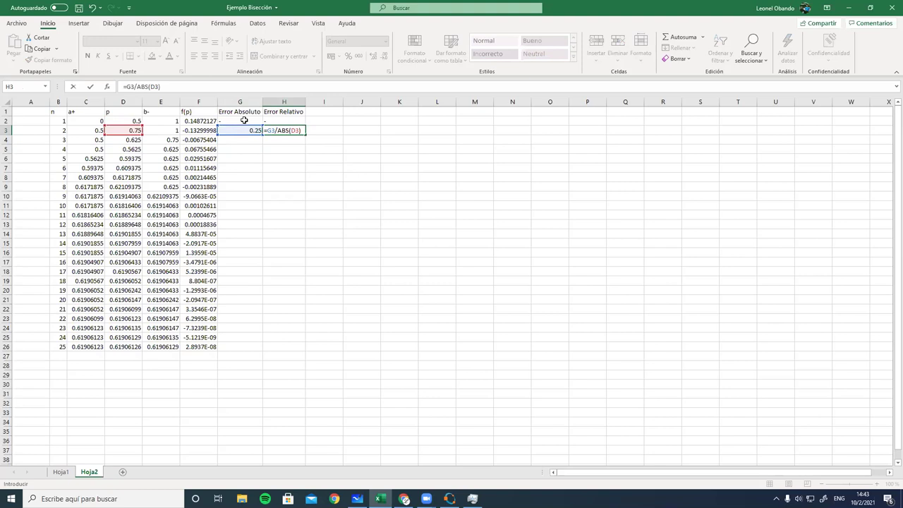
pyautogui.press('Return')
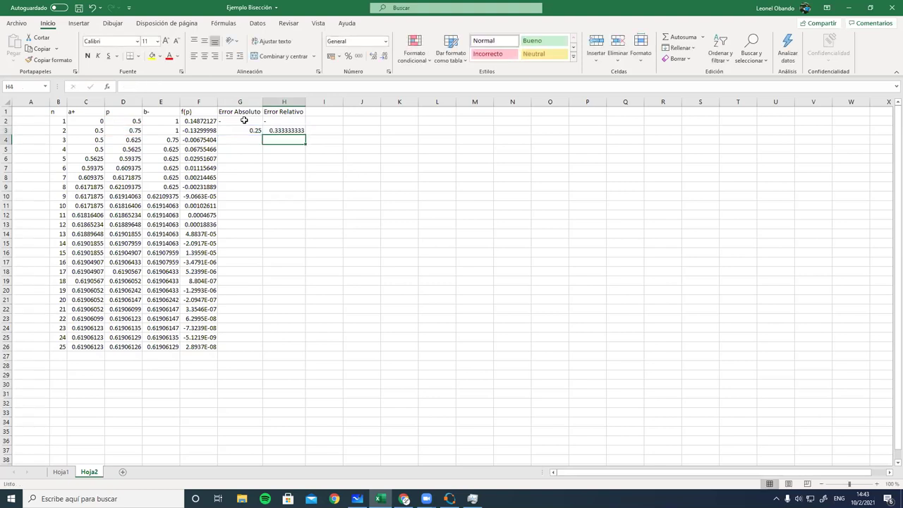
# Step: Fill the absolute and relative error formulas in G3:H3 down to row 26
pyautogui.click(286, 132)
pyautogui.moveTo(242, 131); pyautogui.dragTo(288, 349)
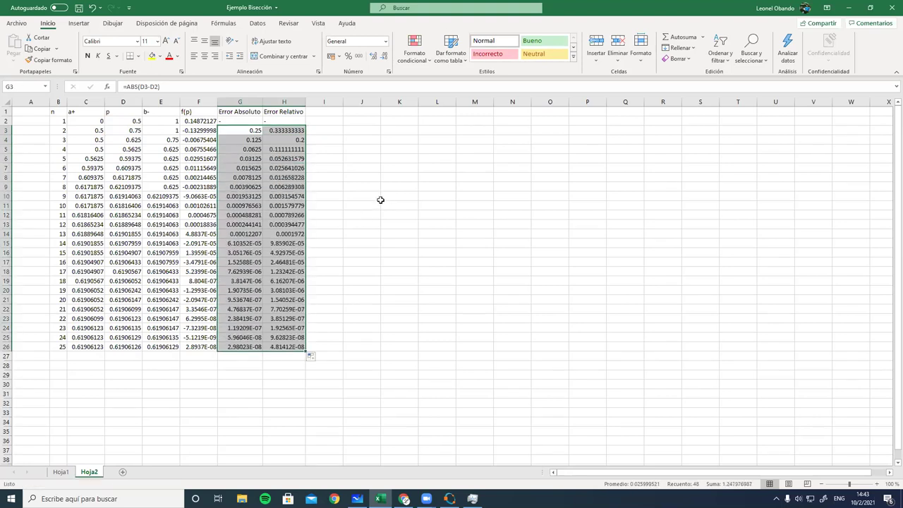
pyautogui.click(332, 235)
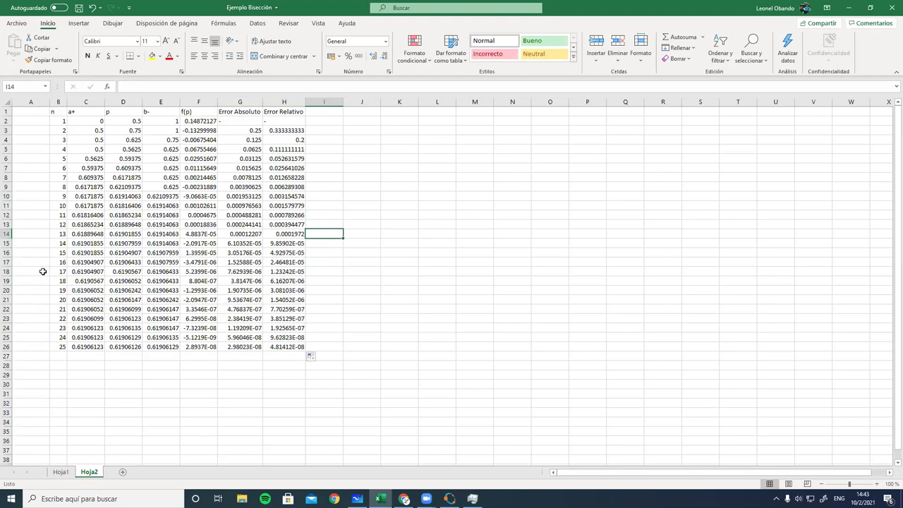
# Step: Compare the absolute errors of iterations 19 and 20, and examine the relative error of iteration 20
pyautogui.click(7, 300)
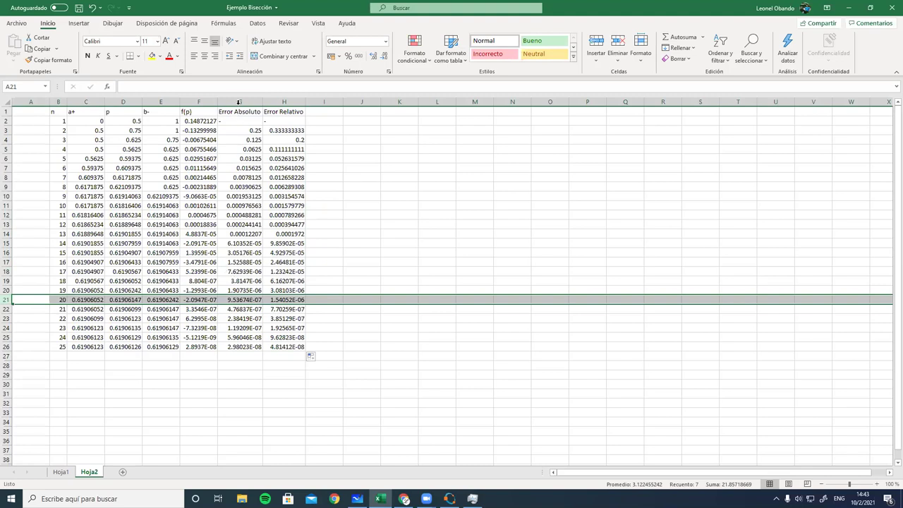
pyautogui.click(240, 102)
pyautogui.click(253, 291)
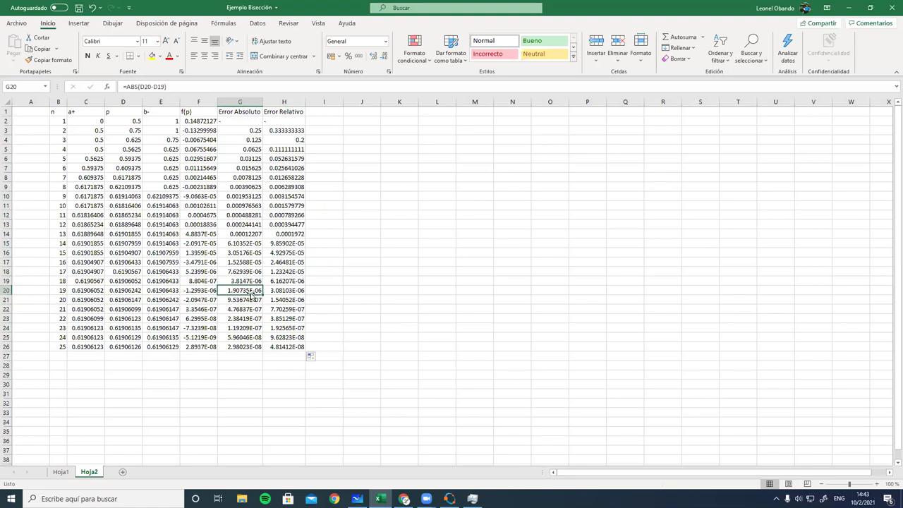
pyautogui.click(6, 292)
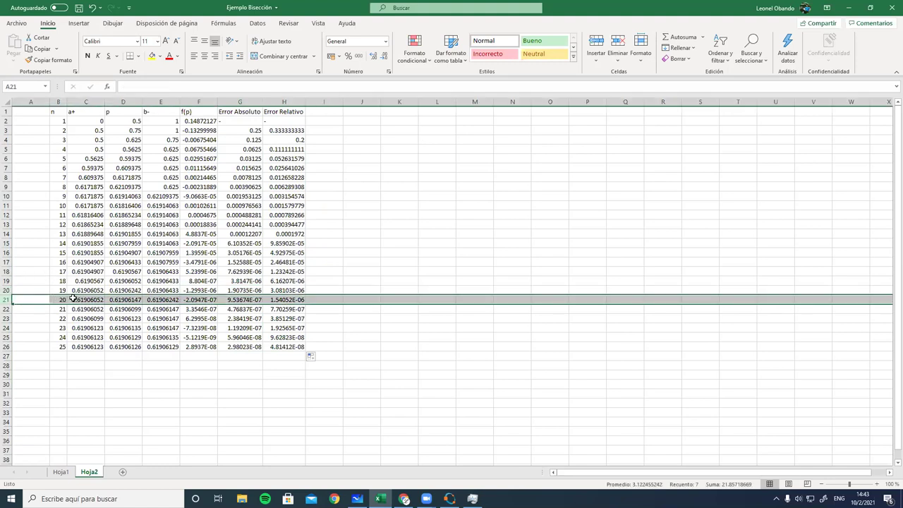
pyautogui.click(240, 299)
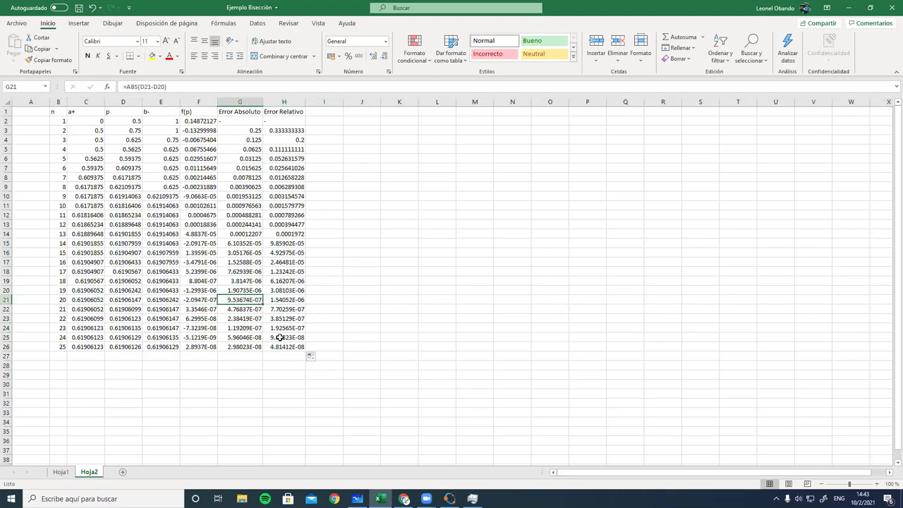
pyautogui.click(284, 299)
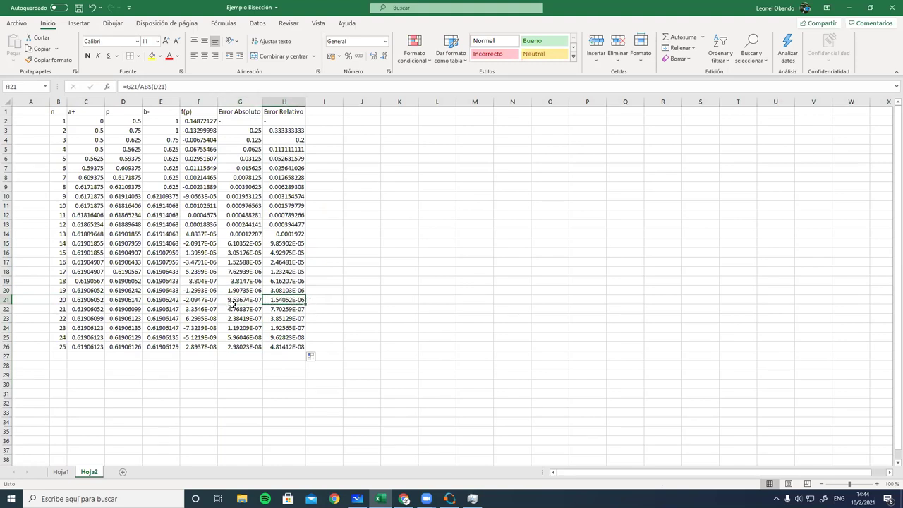
# Step: Compare the absolute and relative errors of iterations 18 to 21 to see at which iteration each falls below 10^-6
pyautogui.click(291, 311)
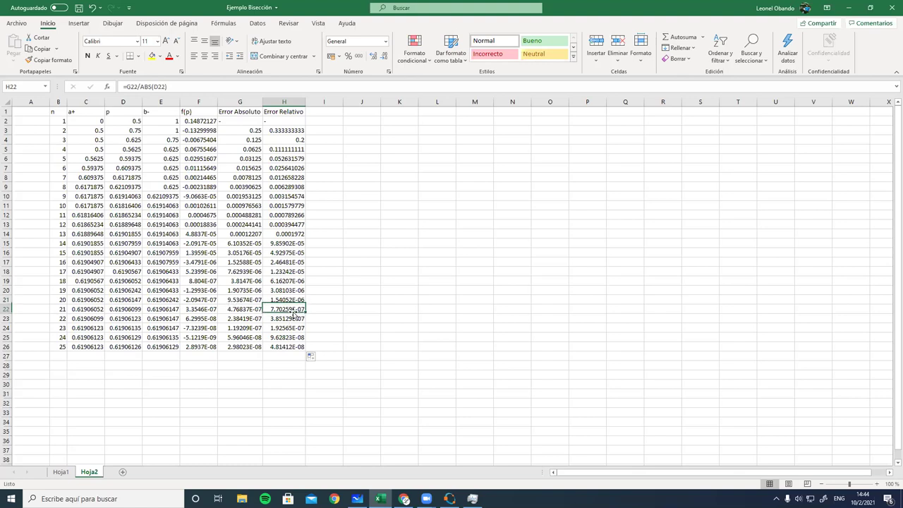
pyautogui.click(277, 301)
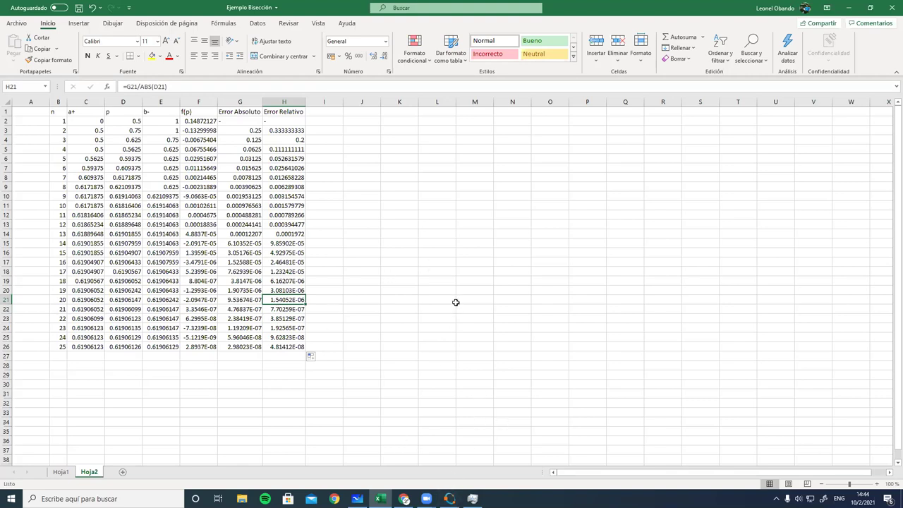
pyautogui.click(246, 103)
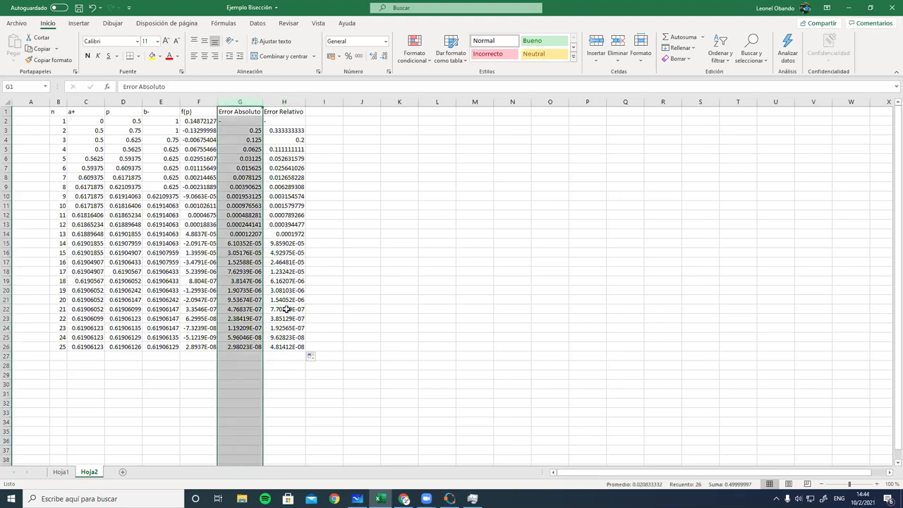
pyautogui.click(243, 297)
pyautogui.click(243, 297)
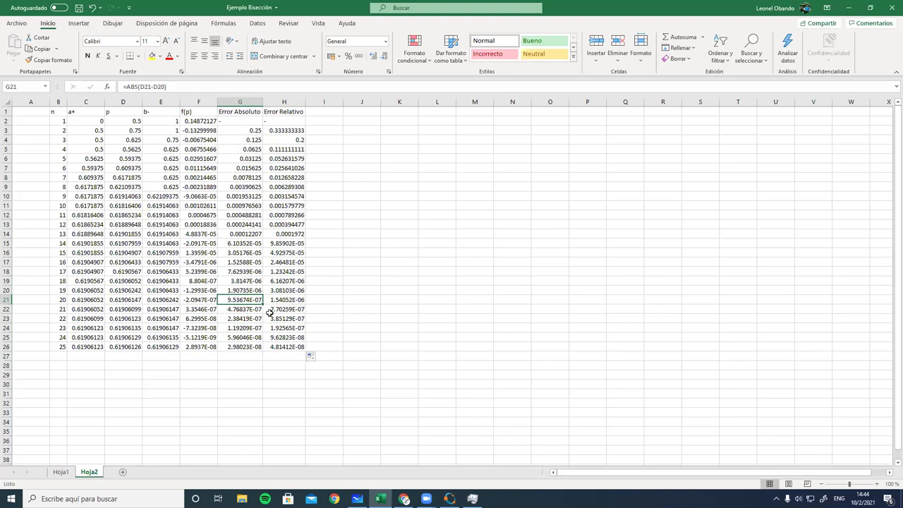
pyautogui.click(292, 308)
pyautogui.click(289, 301)
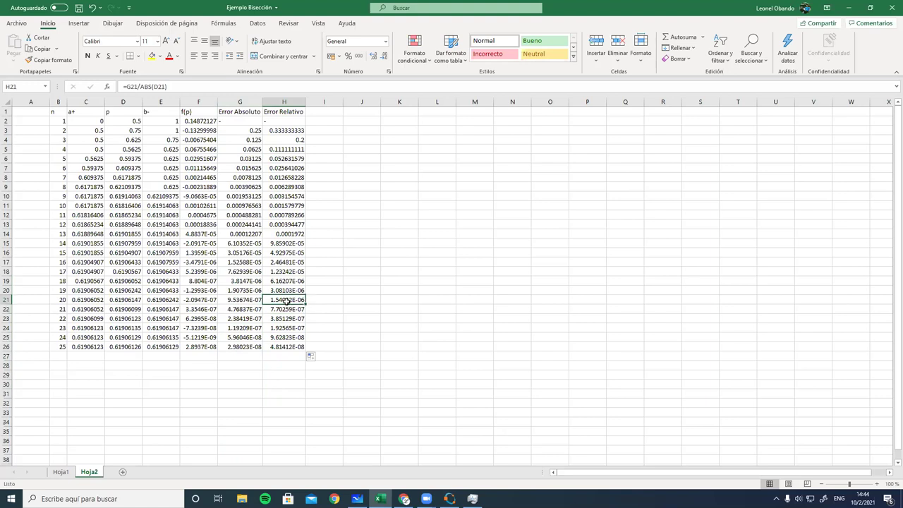
pyautogui.click(242, 291)
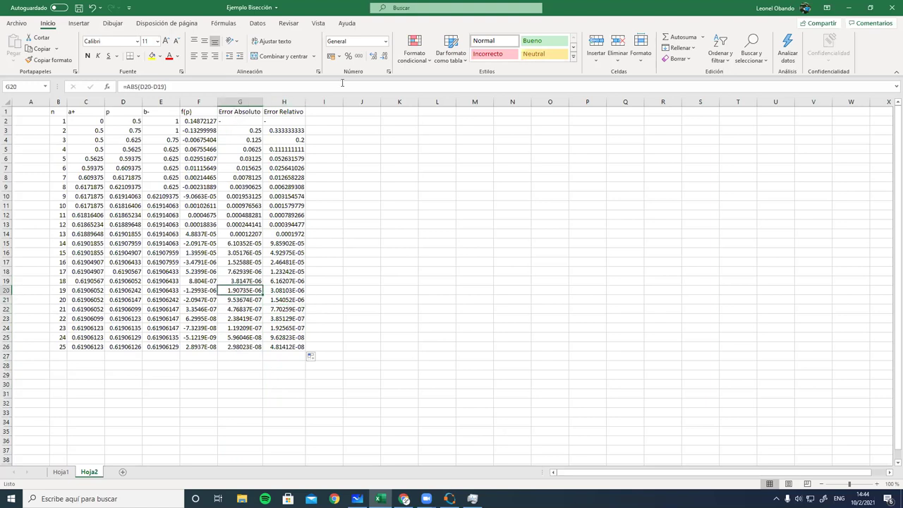
pyautogui.click(285, 102)
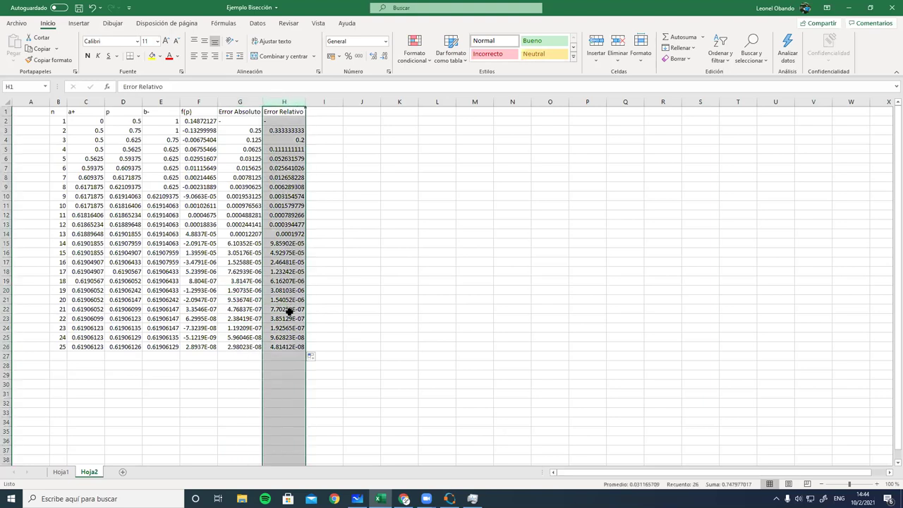
pyautogui.click(289, 311)
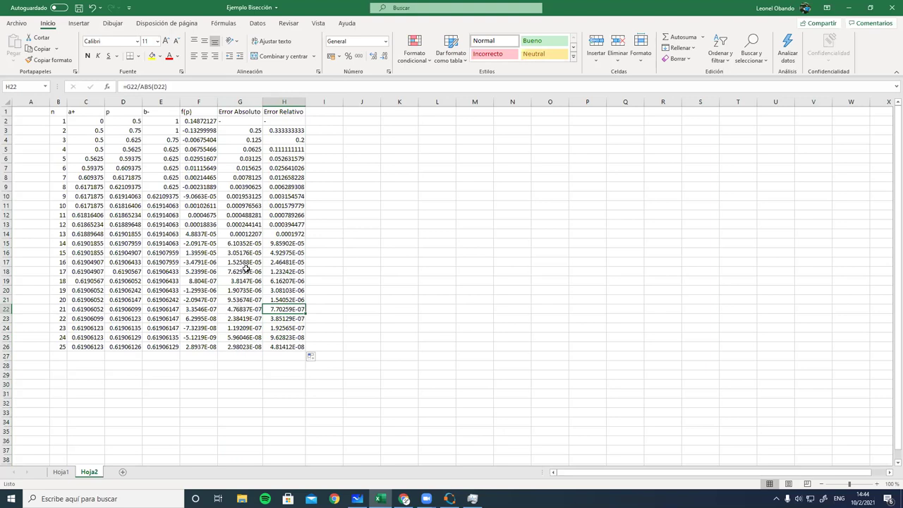
pyautogui.click(341, 291)
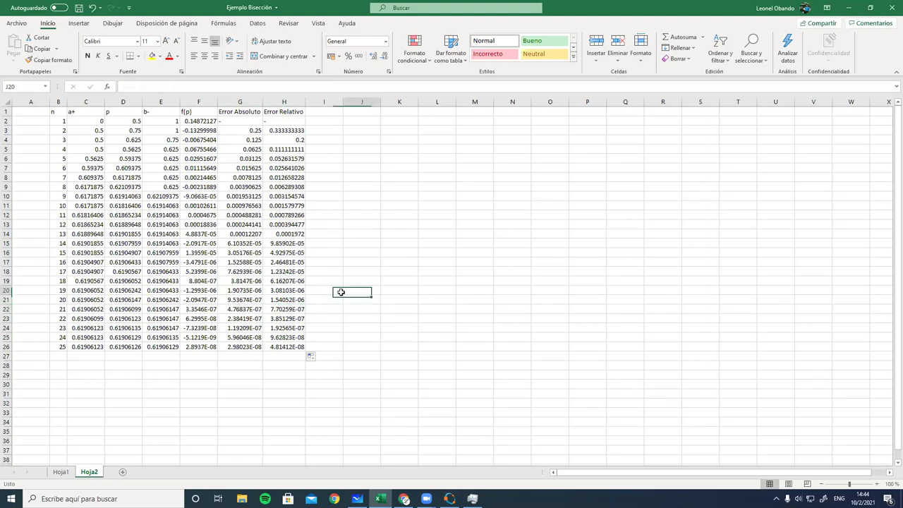
pyautogui.click(281, 280)
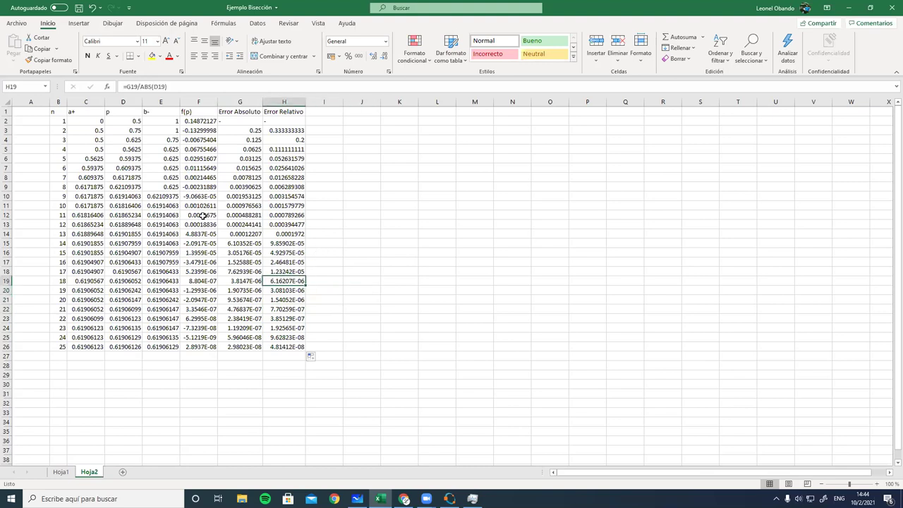
# Step: Review the bisection table and inspect the row 3 formulas for a+, p, b-, f(p), absolute error and relative error
pyautogui.moveTo(62, 112); pyautogui.dragTo(303, 347)
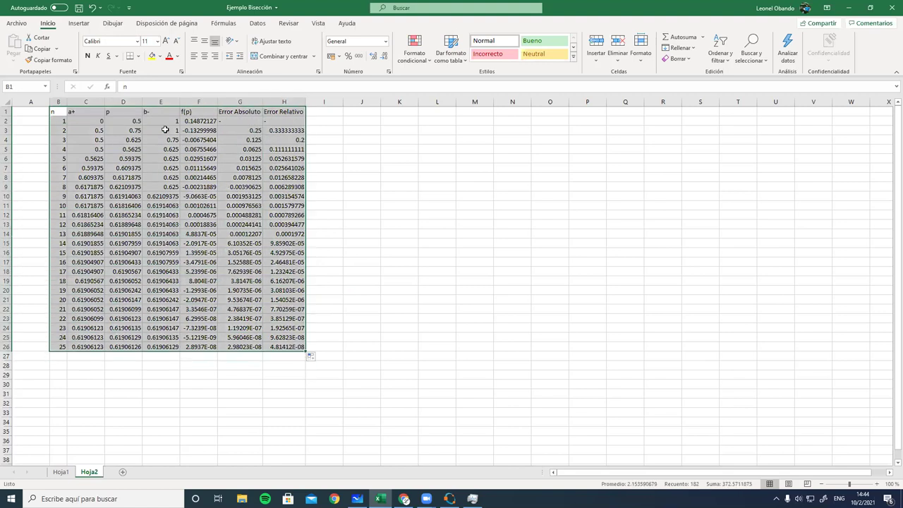
pyautogui.click(253, 131)
pyautogui.moveTo(58, 111); pyautogui.dragTo(327, 174)
pyautogui.click(343, 167)
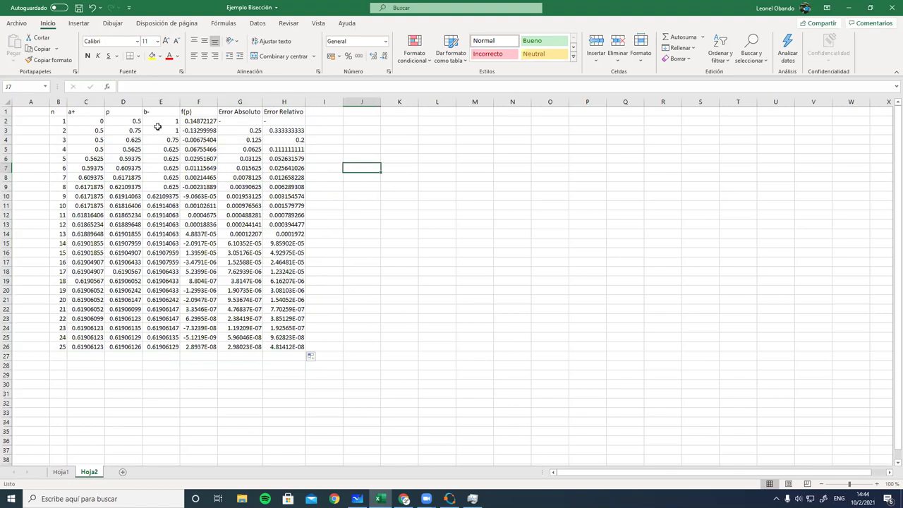
pyautogui.click(98, 127)
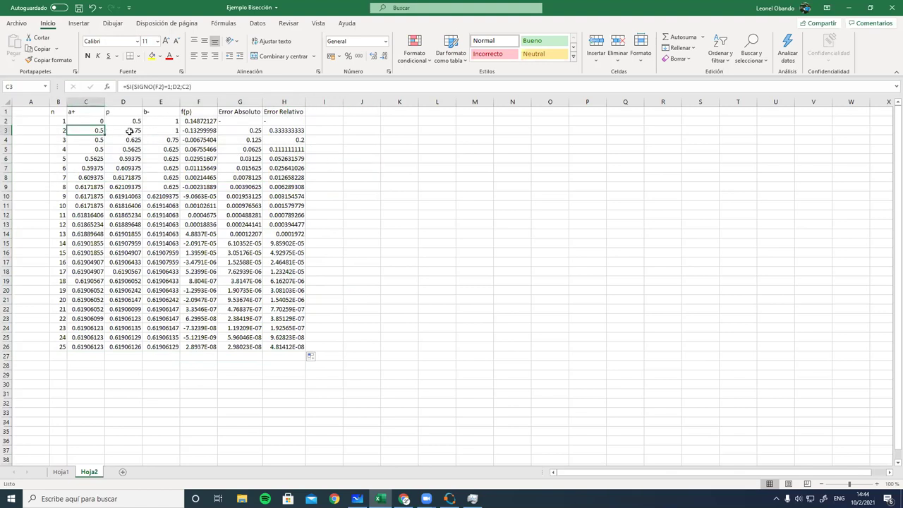
pyautogui.click(155, 132)
pyautogui.click(134, 131)
pyautogui.click(206, 130)
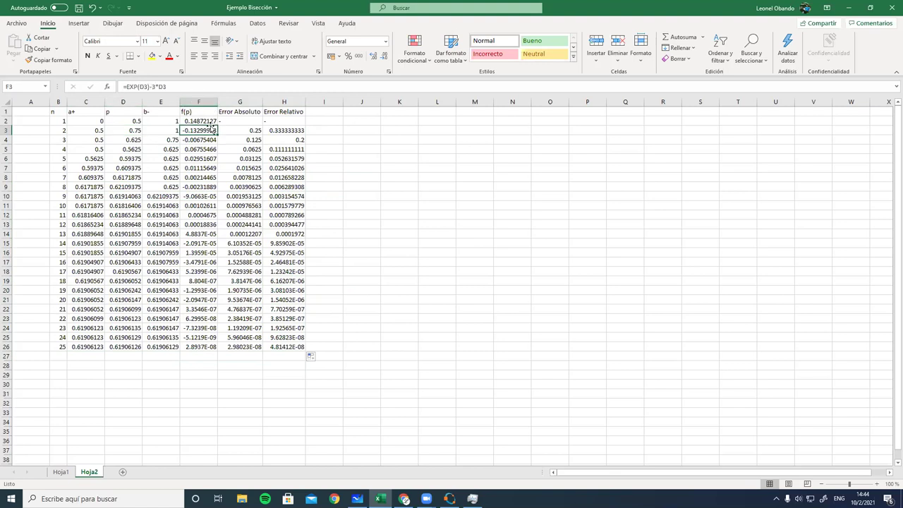
pyautogui.moveTo(163, 87); pyautogui.dragTo(111, 87)
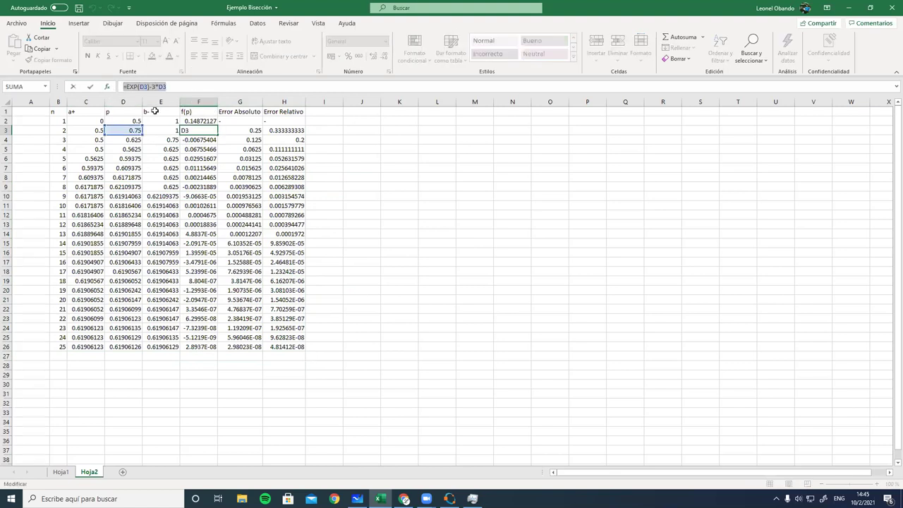
pyautogui.press('Escape')
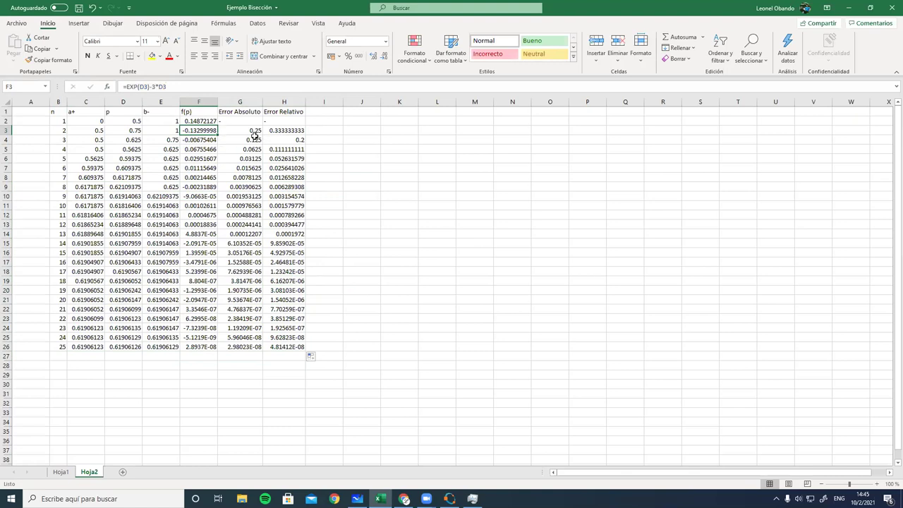
pyautogui.click(247, 131)
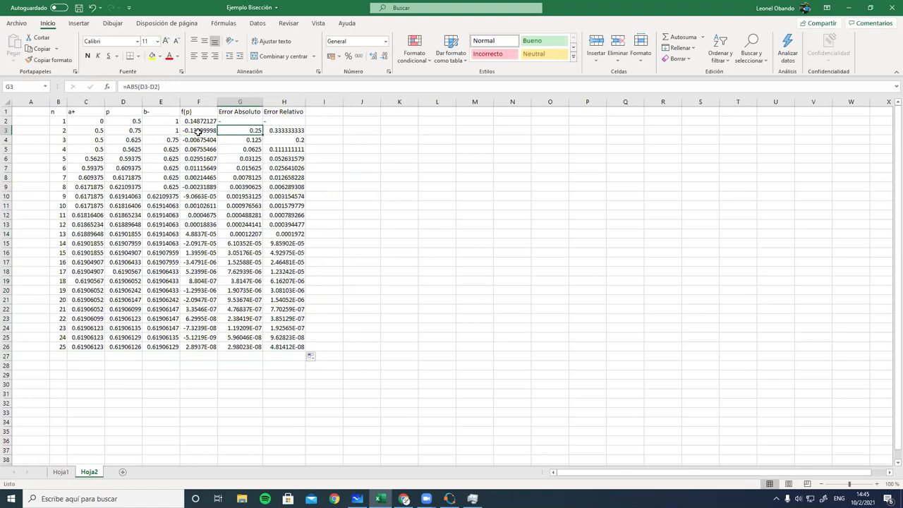
pyautogui.click(294, 133)
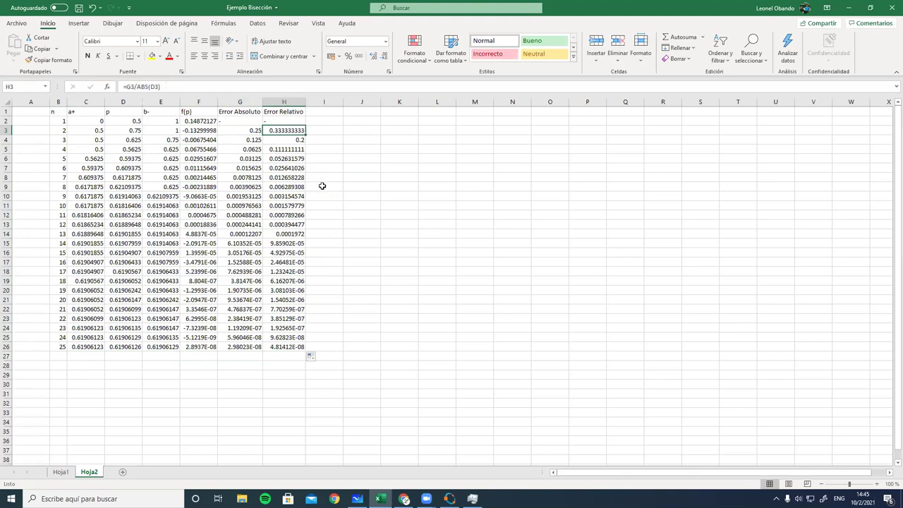
pyautogui.click(325, 201)
pyautogui.click(255, 196)
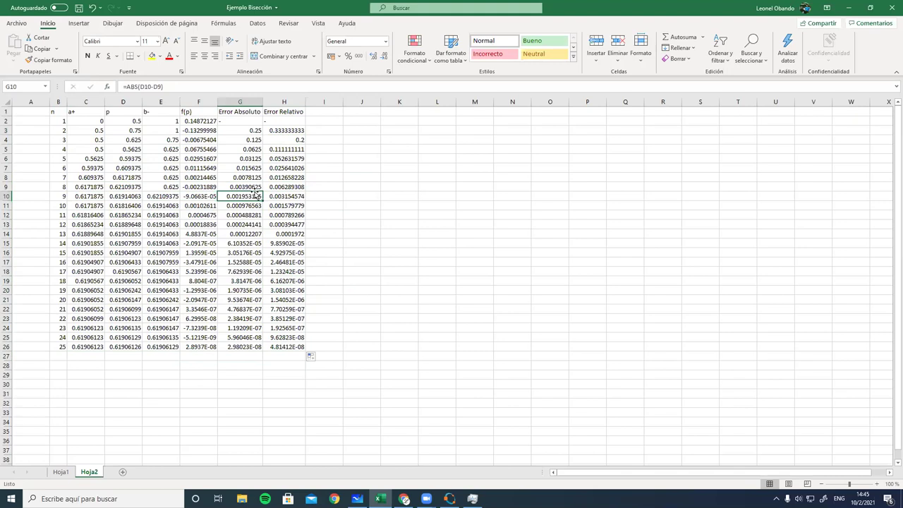
pyautogui.click(341, 142)
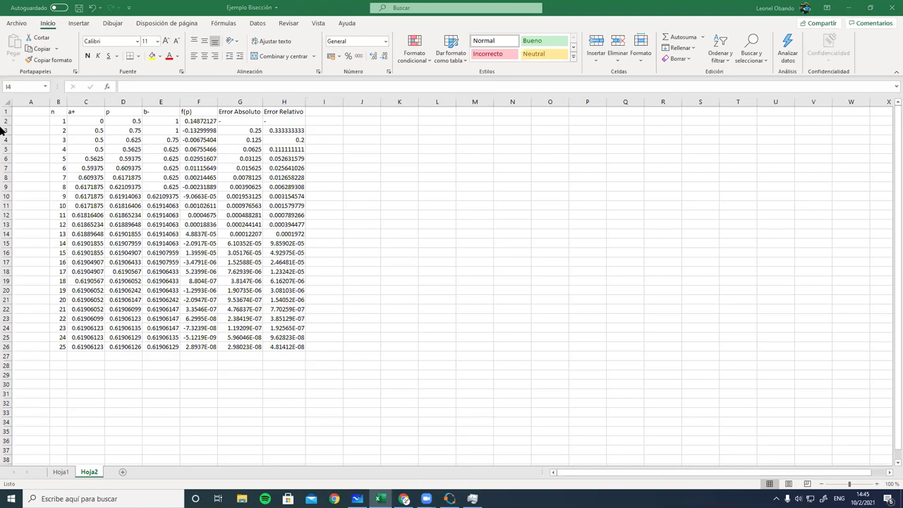
pyautogui.click(408, 196)
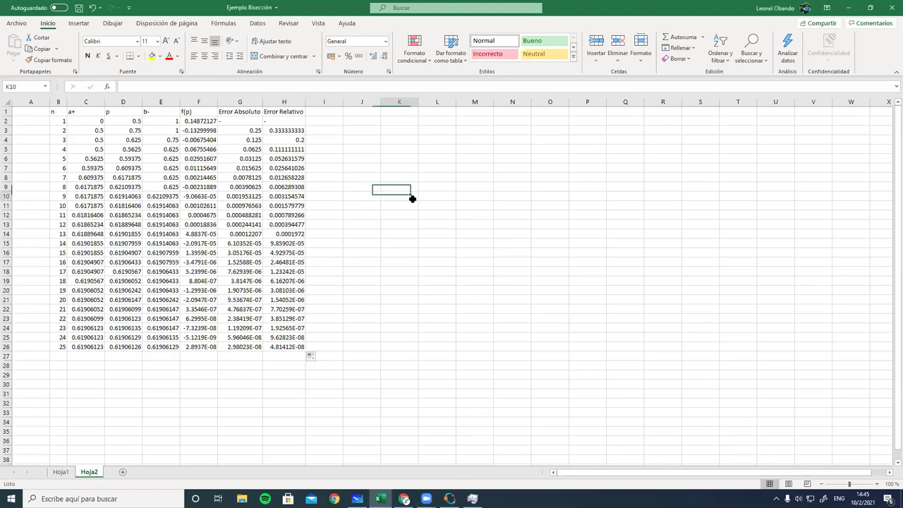
pyautogui.moveTo(57, 106); pyautogui.dragTo(303, 338)
pyautogui.click(391, 317)
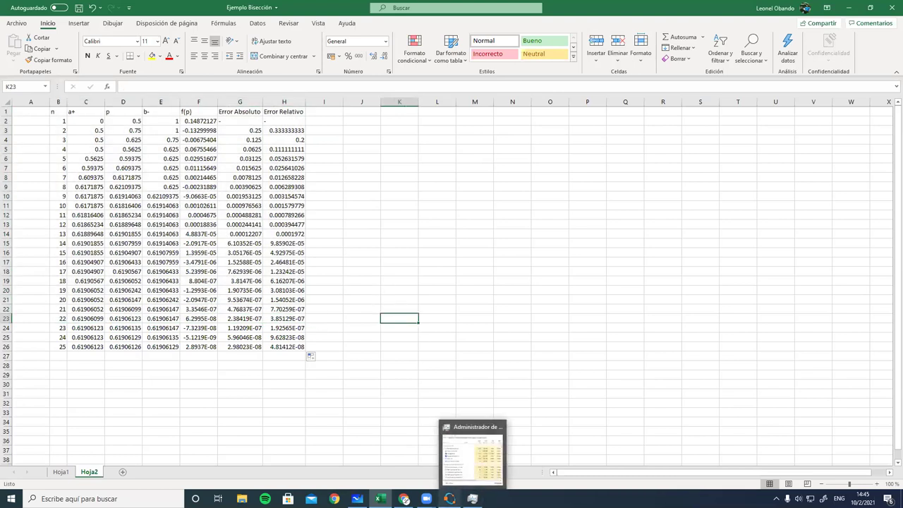
# Step: Switch to Octave and show its script editor with the blank unnamed file
pyautogui.click(449, 499)
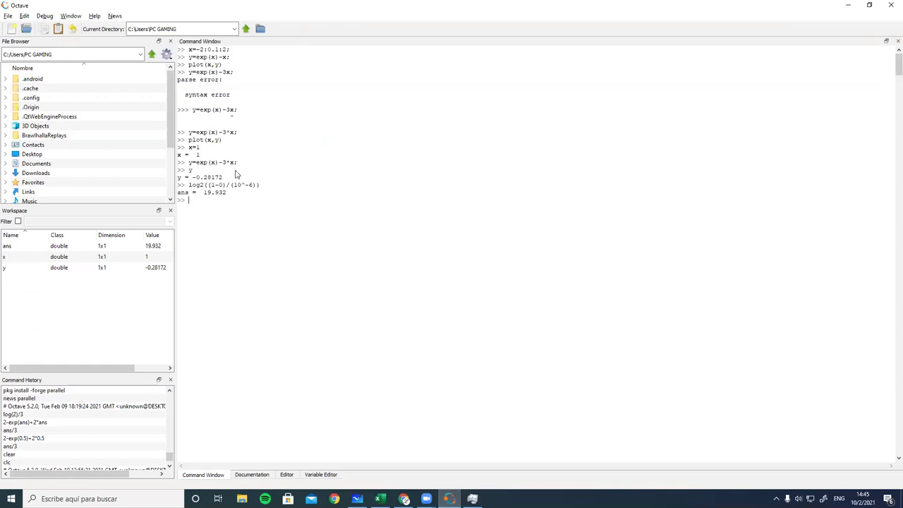
pyautogui.click(289, 477)
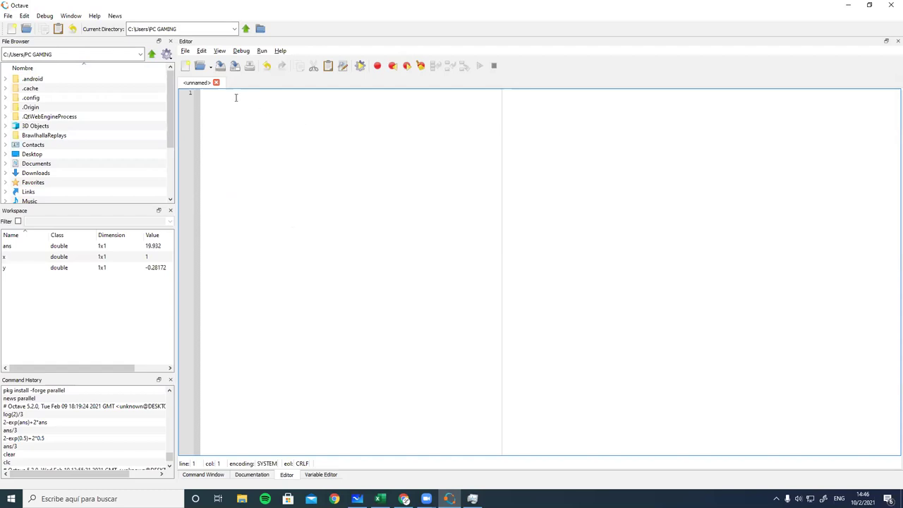
pyautogui.click(267, 476)
pyautogui.click(287, 474)
pyautogui.write('f')
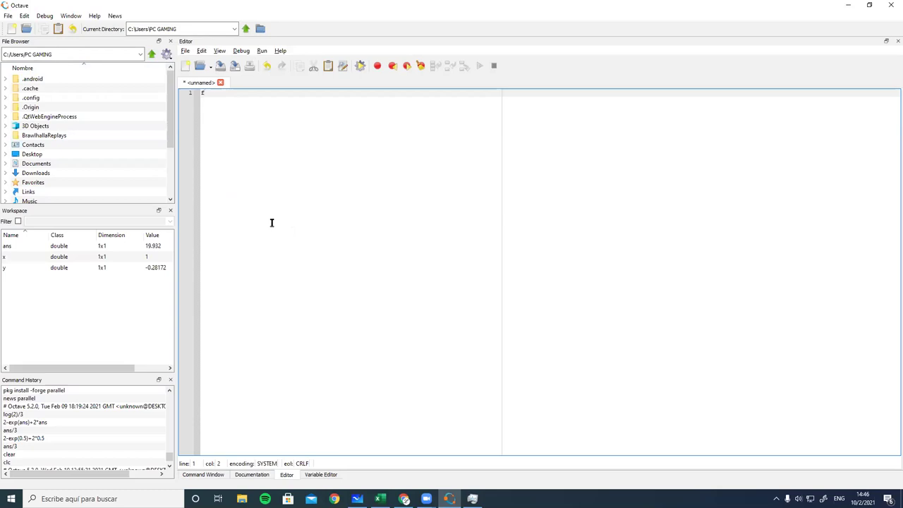
pyautogui.write('un')
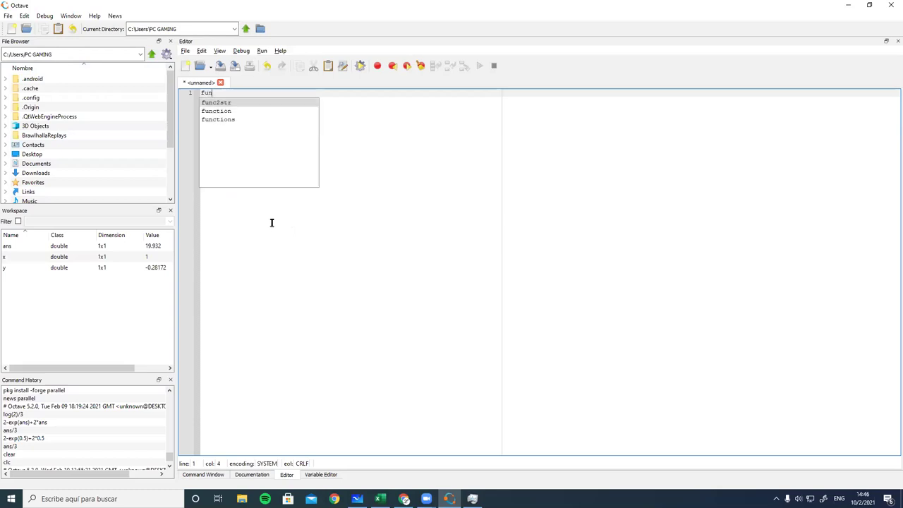
pyautogui.press('Down')
pyautogui.press('Return')
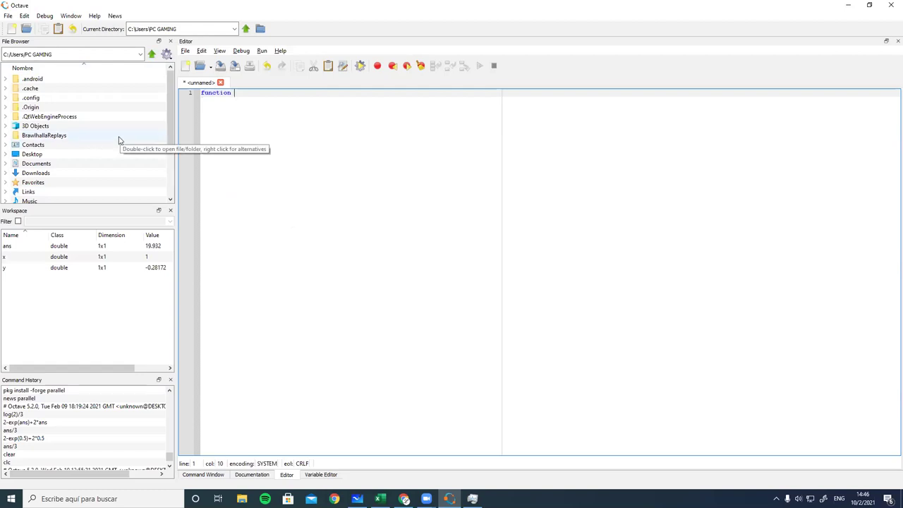
pyautogui.hotkey('ctrl', 'z')
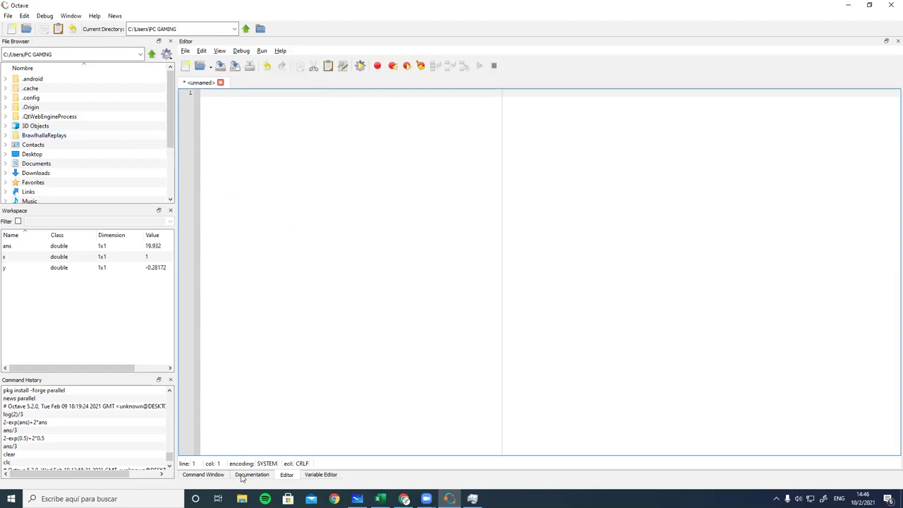
# Step: Show Octave's Command Window again, then minimize Octave to return to the Excel bisection table
pyautogui.click(215, 474)
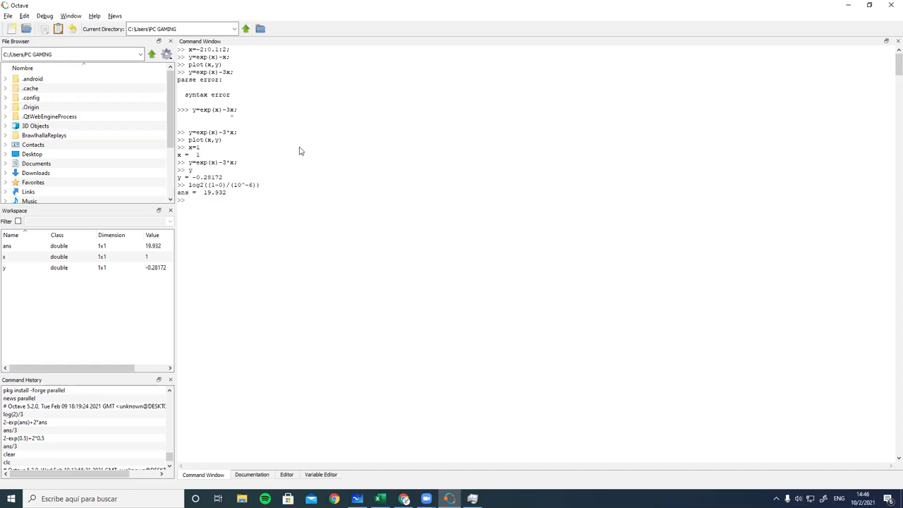
pyautogui.click(847, 6)
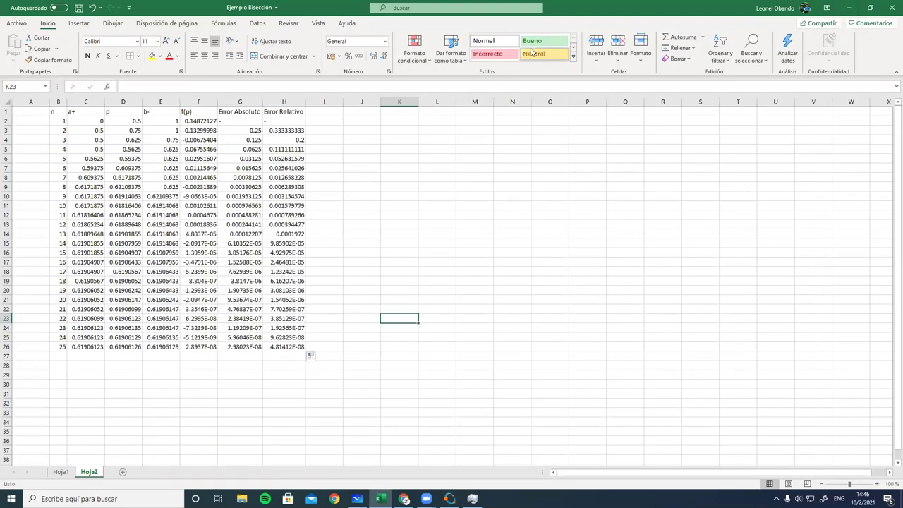